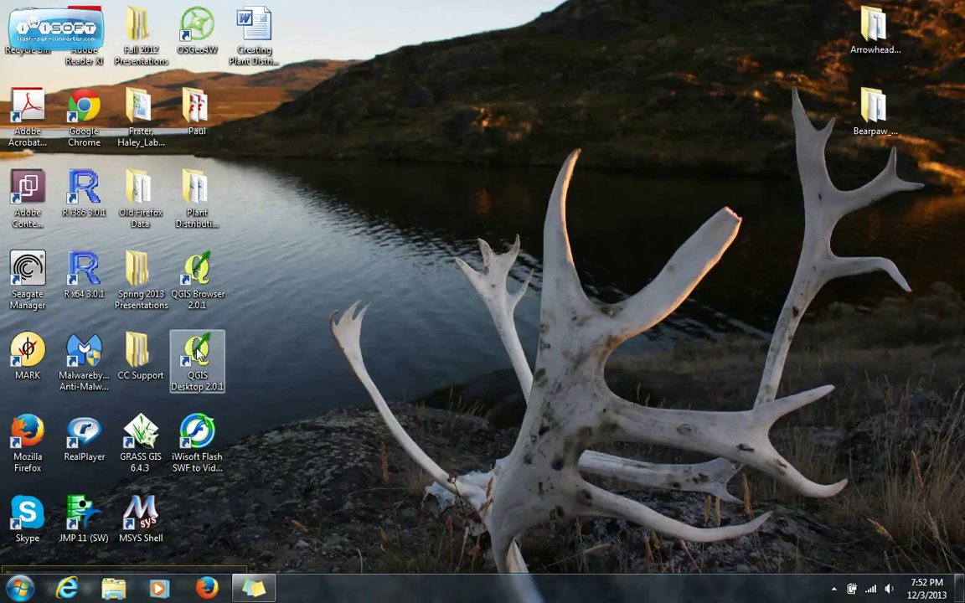
- Launch QGIS Desktop 2.0.1, dismiss the startup tips, and minimize QGIS to the taskbar
{"action": "double_click", "coordinate": [197, 356]}
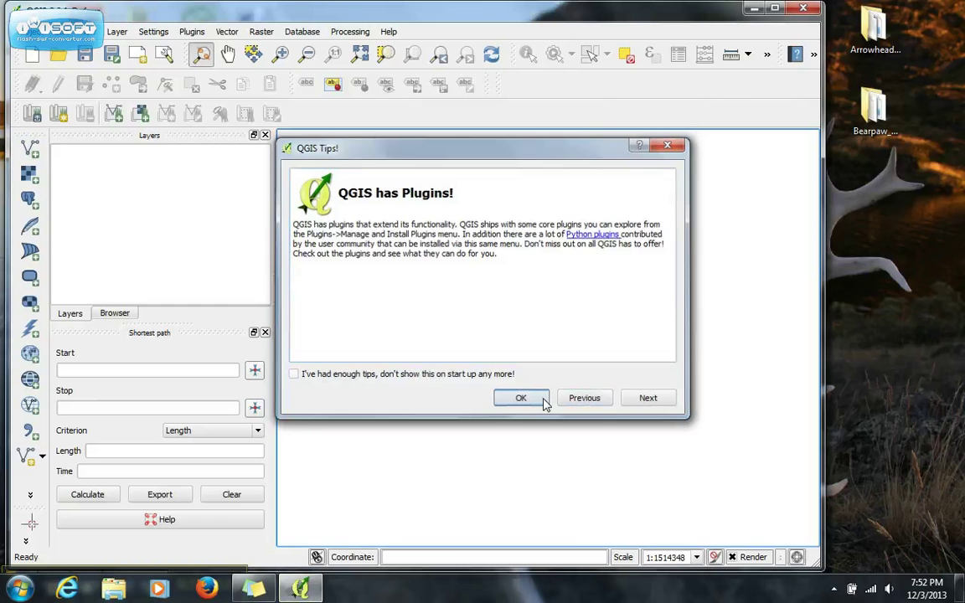
{"action": "left_click", "coordinate": [503, 363]}
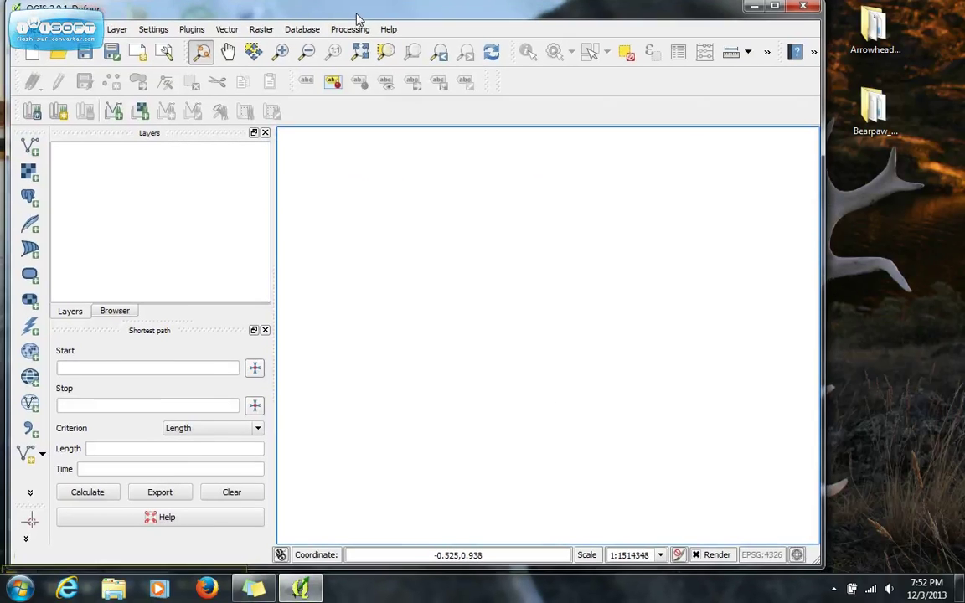
{"action": "left_click", "coordinate": [753, 10]}
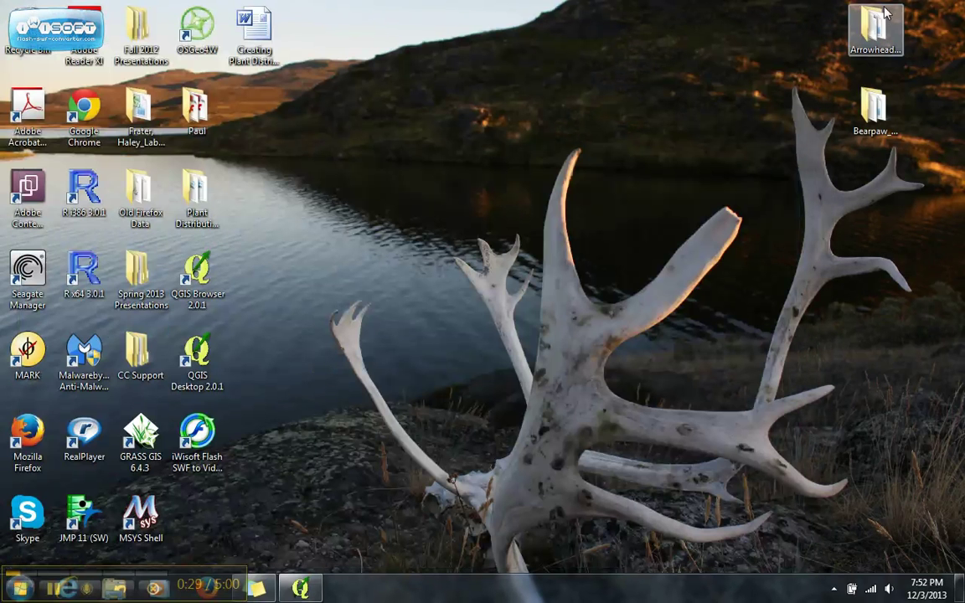
- Open the Arrowhead_Vilas folder and the Arrowhead_Vilas_1541500_(2013) workbook in Excel
{"action": "double_click", "coordinate": [873, 27]}
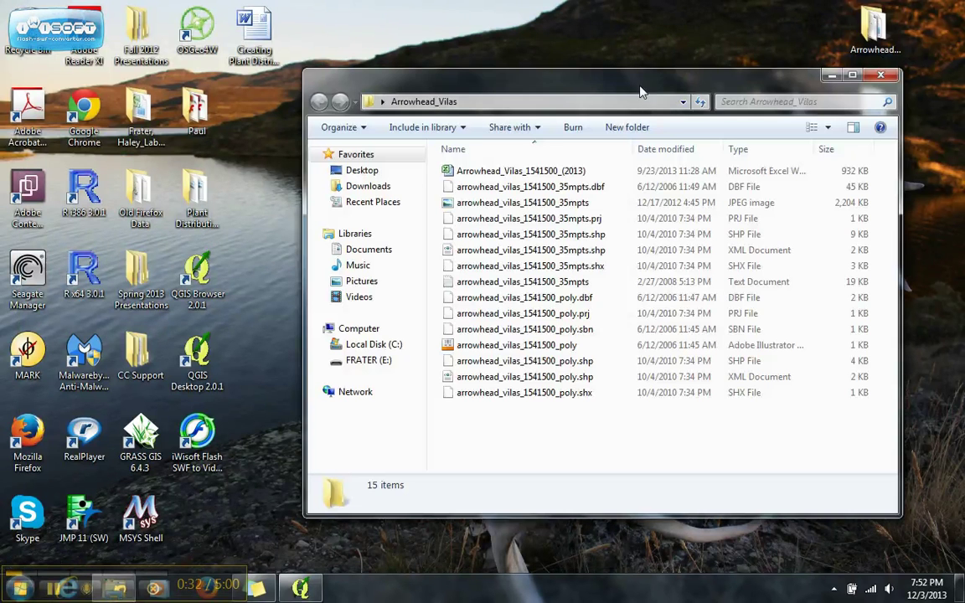
{"action": "left_click_drag", "start_coordinate": [640, 92], "coordinate": [600, 76]}
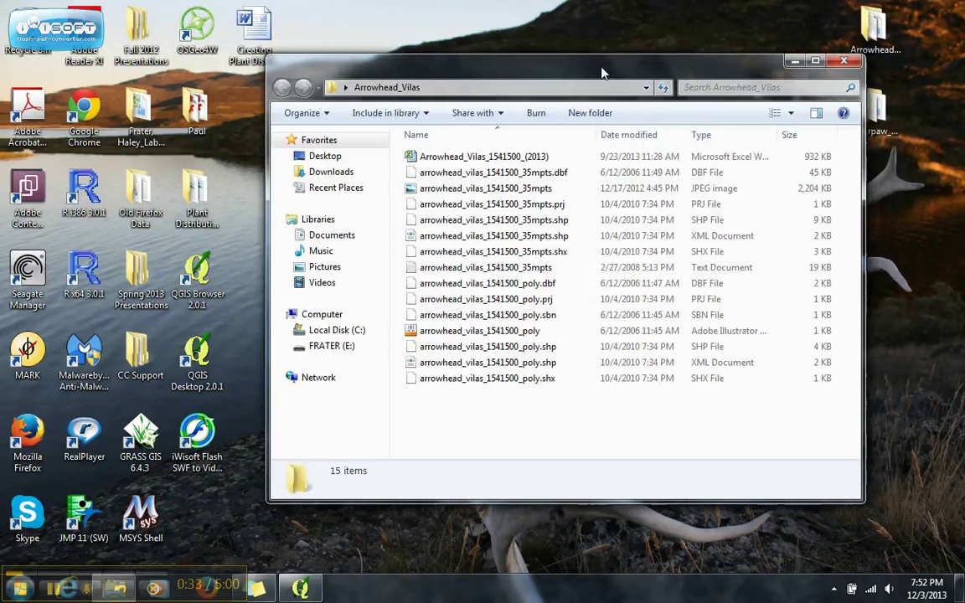
{"action": "double_click", "coordinate": [505, 157]}
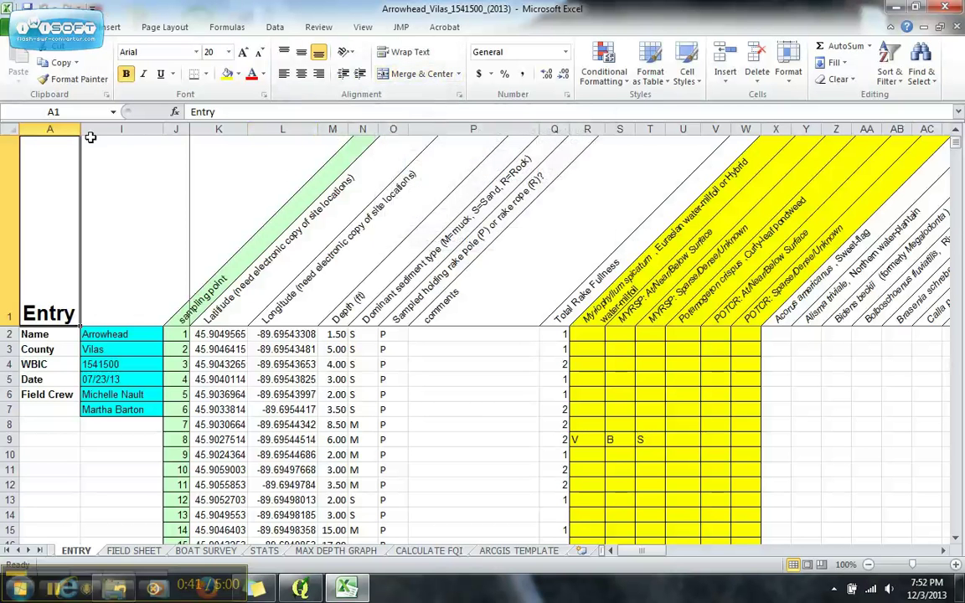
- Delete lake-info columns A through I so sampling point becomes column A
{"action": "left_click_drag", "start_coordinate": [62, 124], "coordinate": [91, 124]}
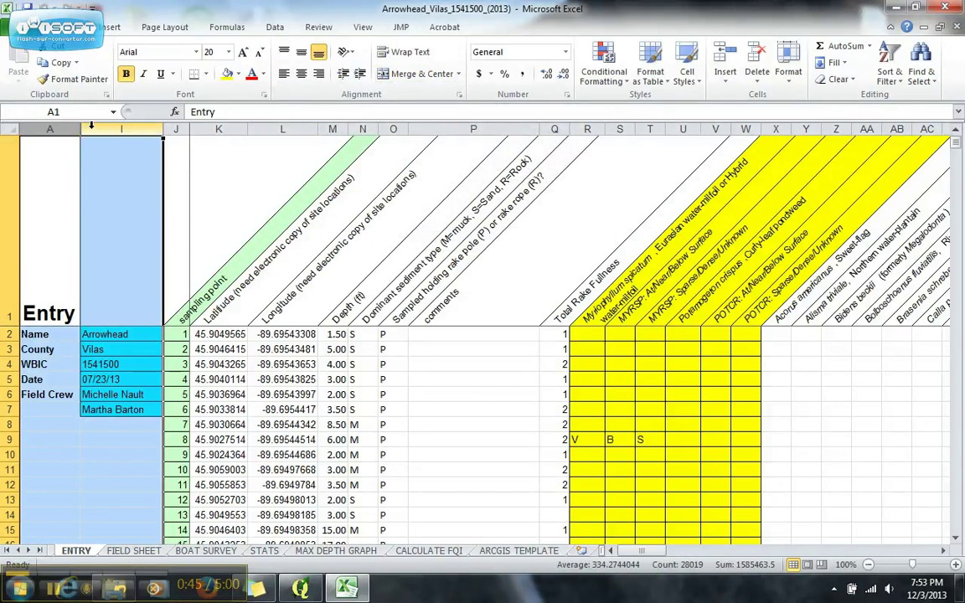
{"action": "right_click", "coordinate": [91, 124]}
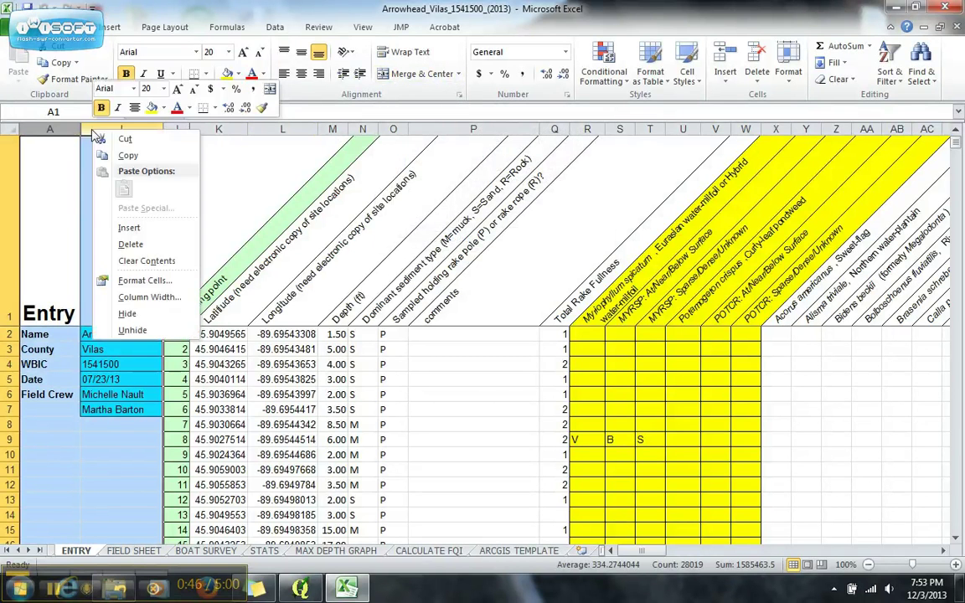
{"action": "left_click", "coordinate": [130, 244]}
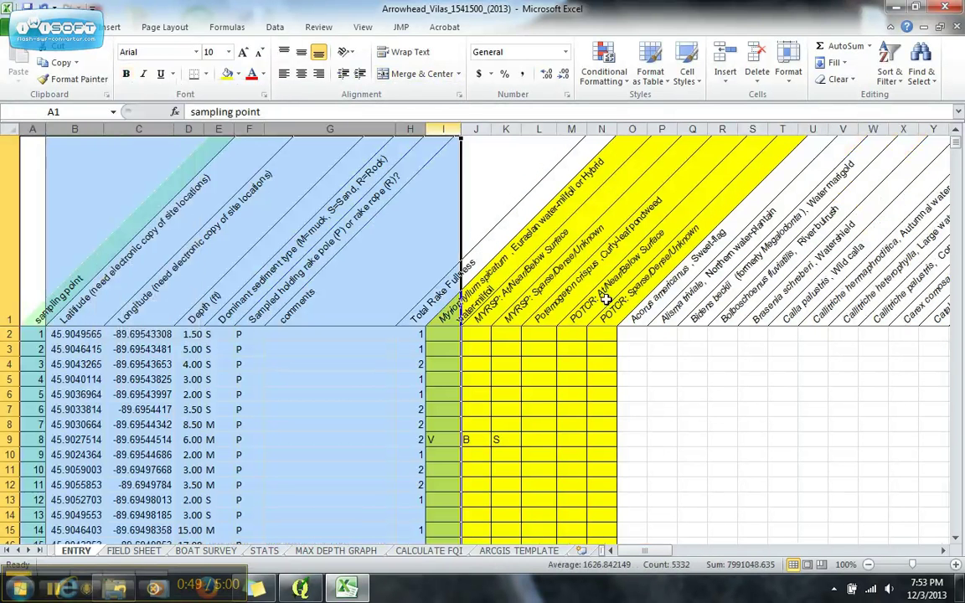
- Delete the empty rows 315 to 4001 below sampling point 313
{"action": "left_click_drag", "start_coordinate": [957, 144], "coordinate": [862, 121]}
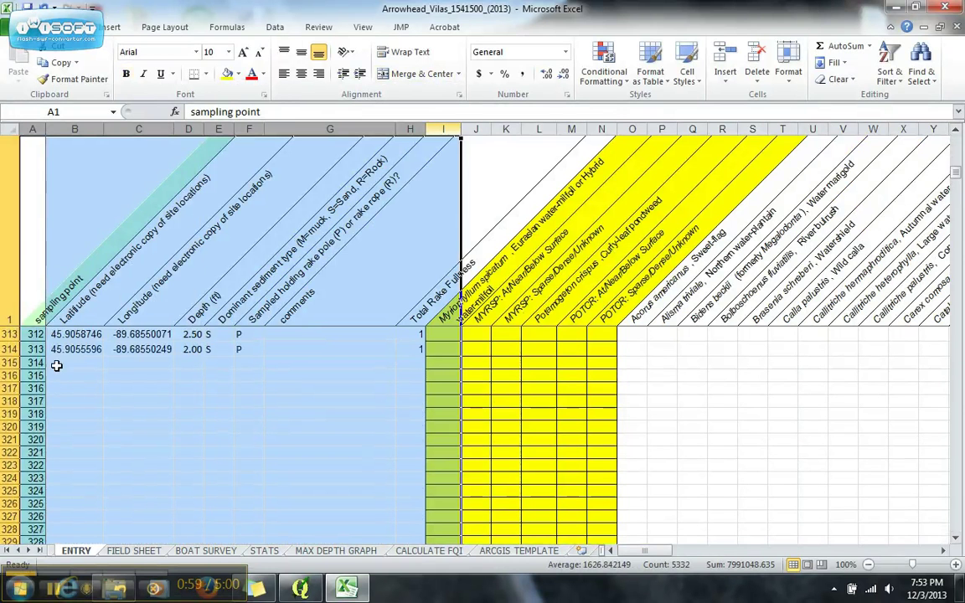
{"action": "left_click", "coordinate": [9, 363]}
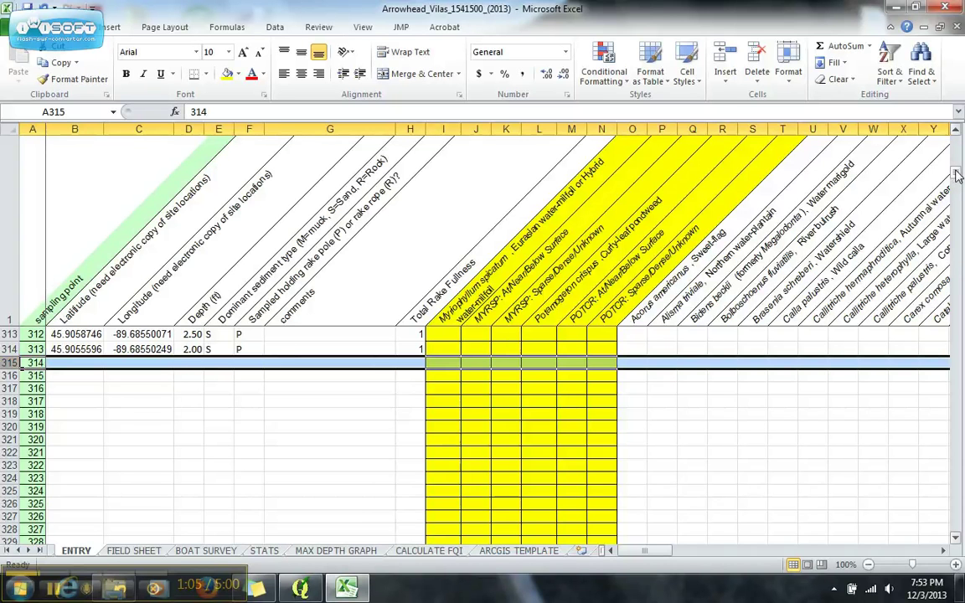
{"action": "left_click_drag", "start_coordinate": [957, 174], "coordinate": [955, 524]}
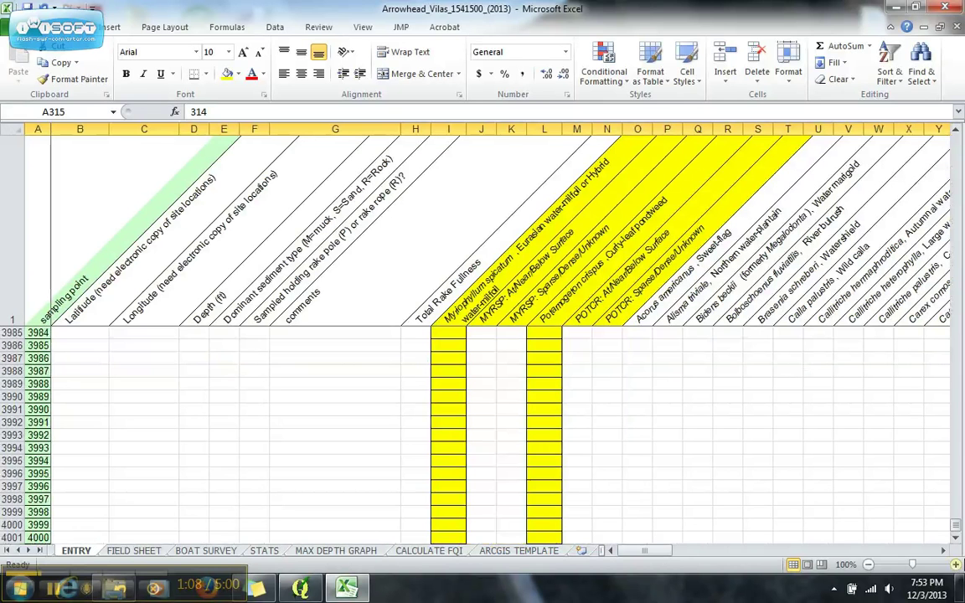
{"action": "left_click", "coordinate": [6, 537], "text": "shift"}
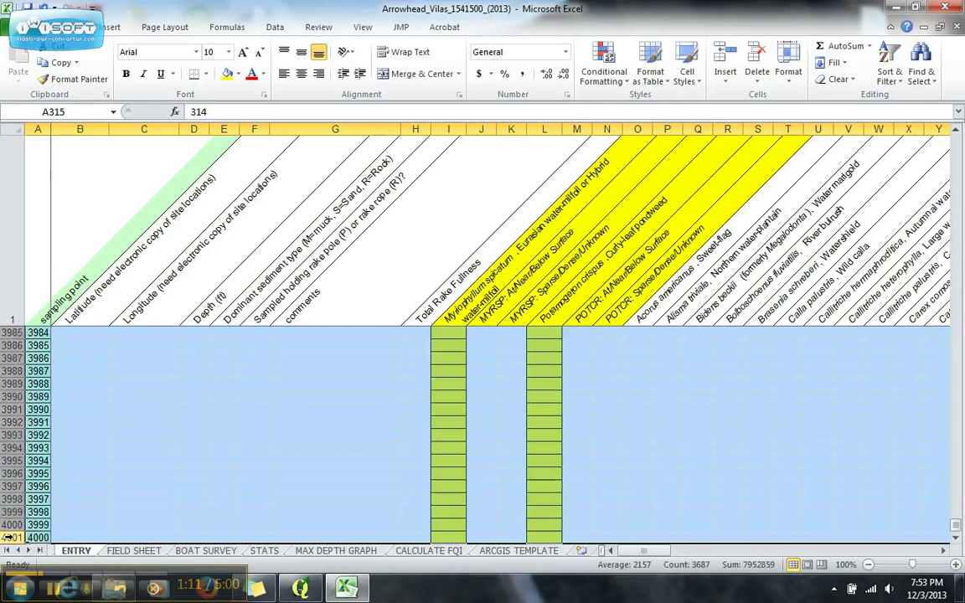
{"action": "right_click", "coordinate": [8, 461]}
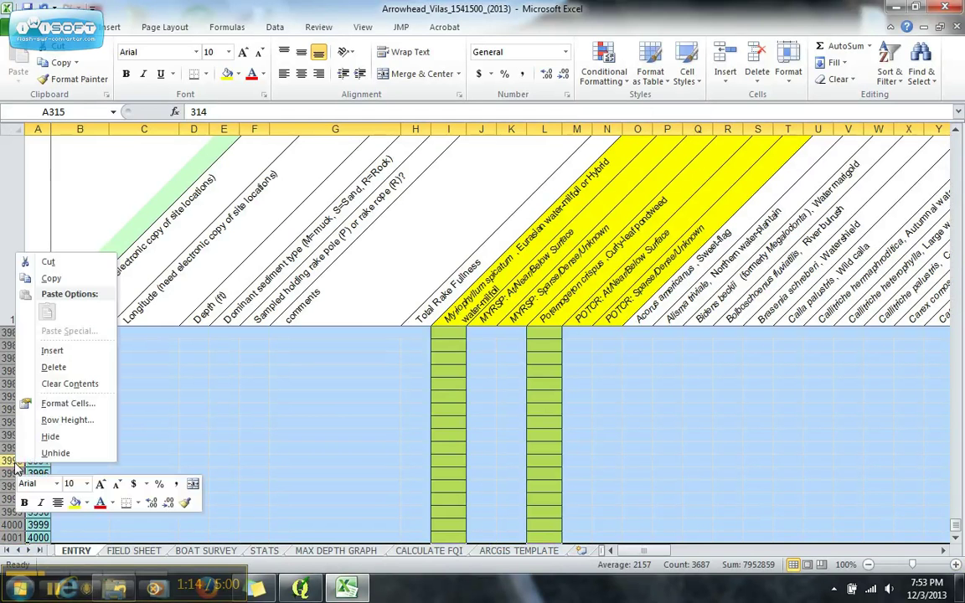
{"action": "left_click", "coordinate": [56, 368]}
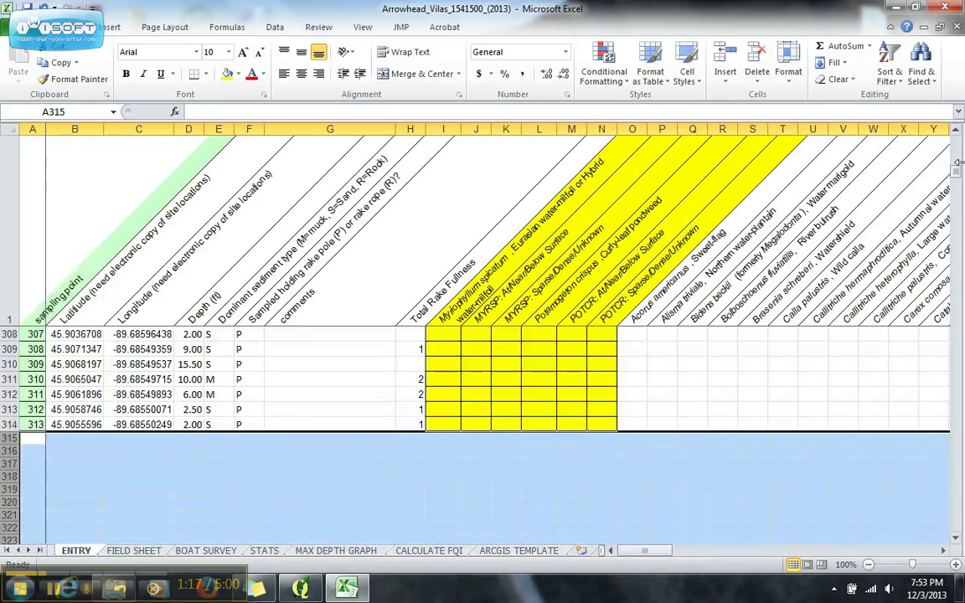
{"action": "left_click_drag", "start_coordinate": [959, 176], "coordinate": [957, 136]}
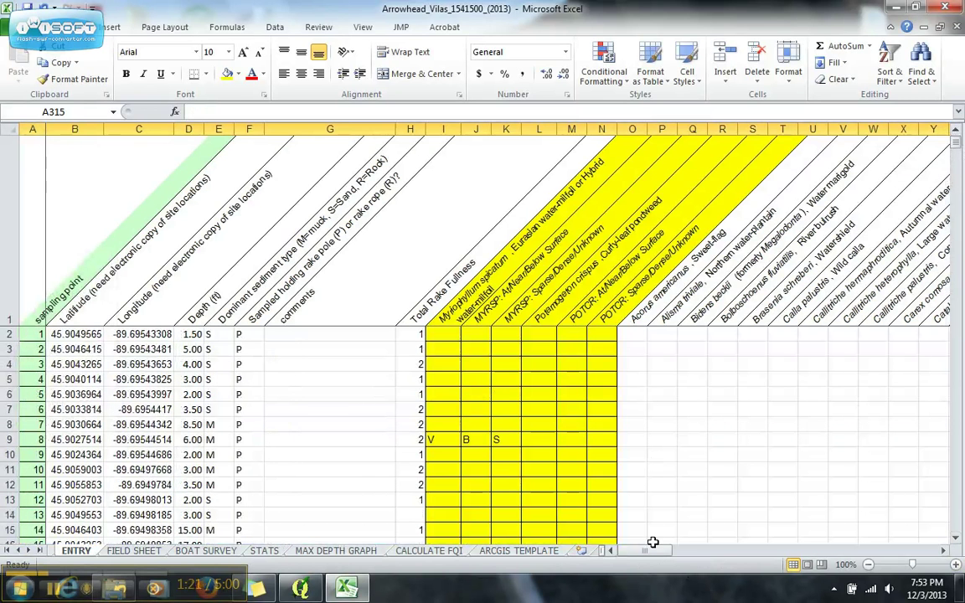
{"action": "left_click_drag", "start_coordinate": [639, 556], "coordinate": [639, 555]}
- Save the sheet as CSV (Comma delimited) Arrowhead_Vilas_1541500_(2013).csv, then close Excel without saving again
{"action": "left_click", "coordinate": [29, 25]}
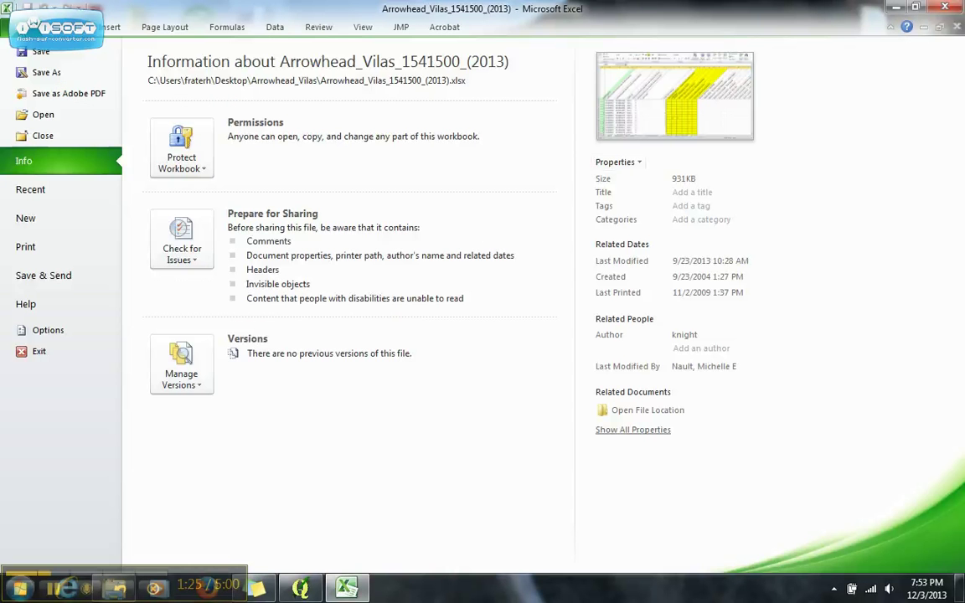
{"action": "left_click", "coordinate": [39, 73]}
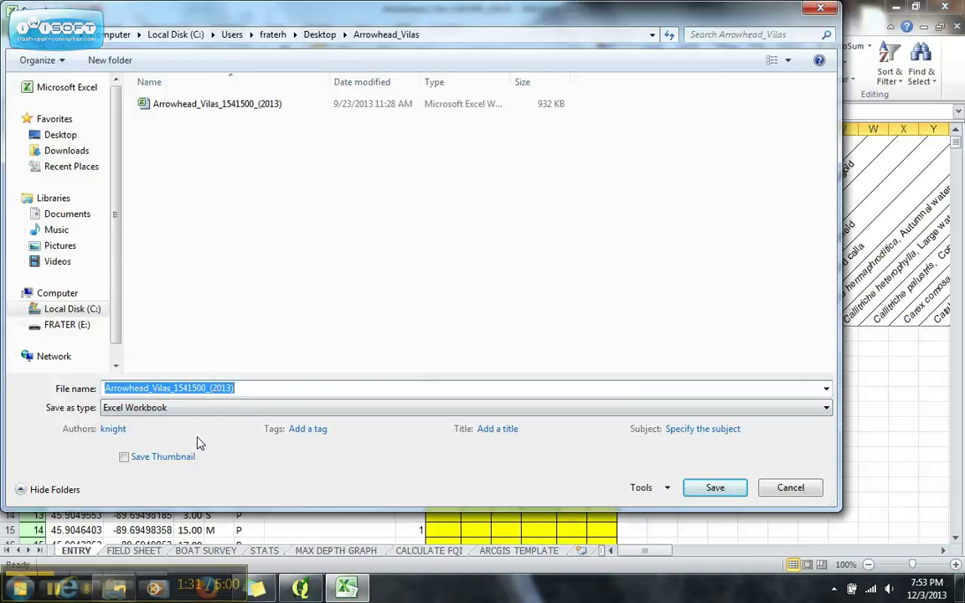
{"action": "left_click", "coordinate": [352, 408]}
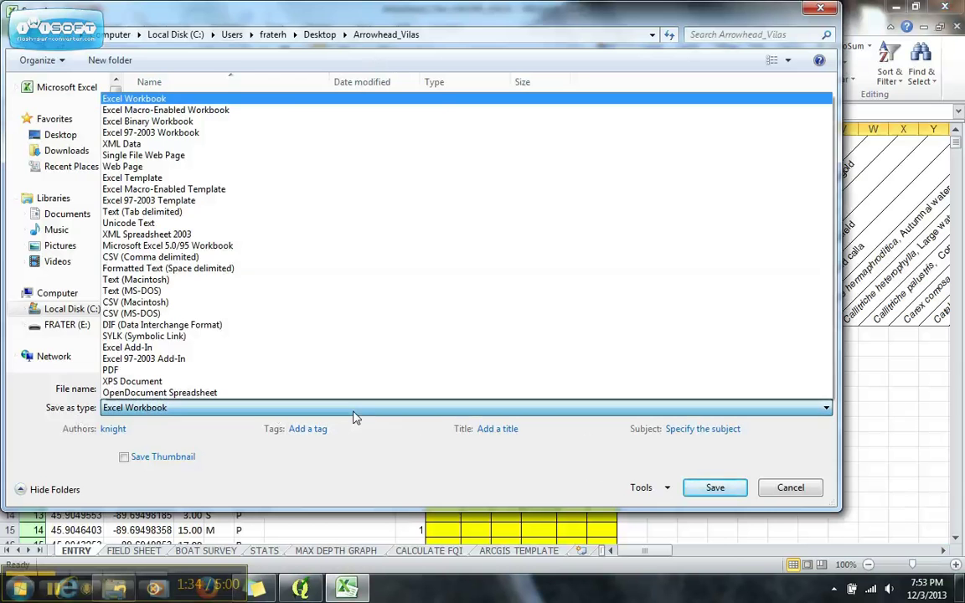
{"action": "left_click", "coordinate": [258, 263]}
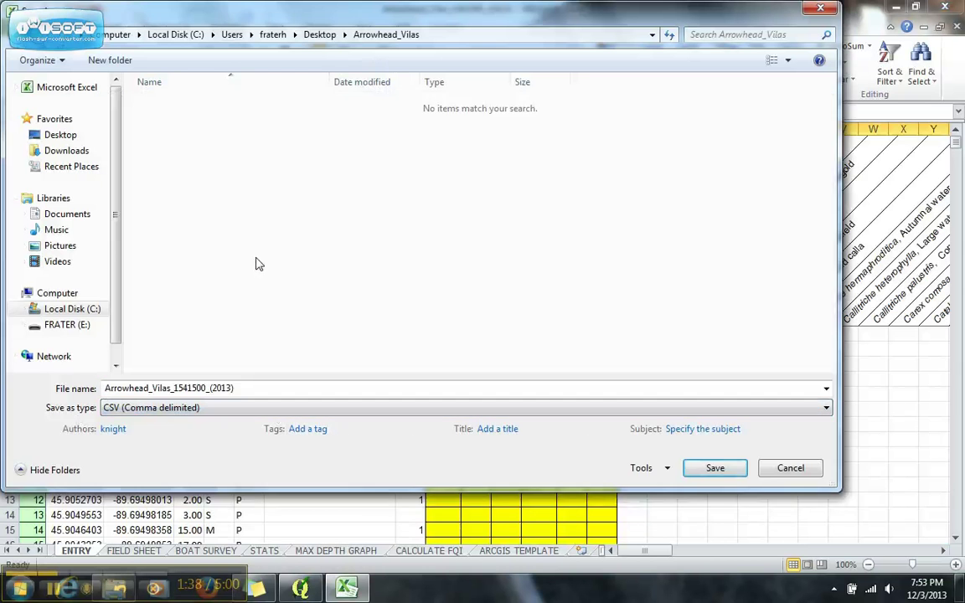
{"action": "left_click", "coordinate": [716, 469]}
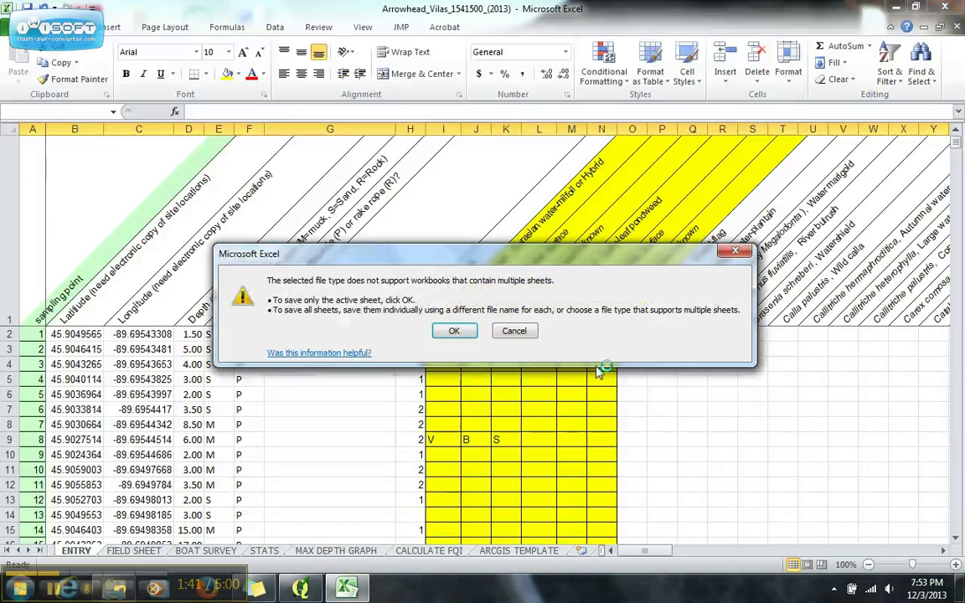
{"action": "left_click", "coordinate": [453, 332]}
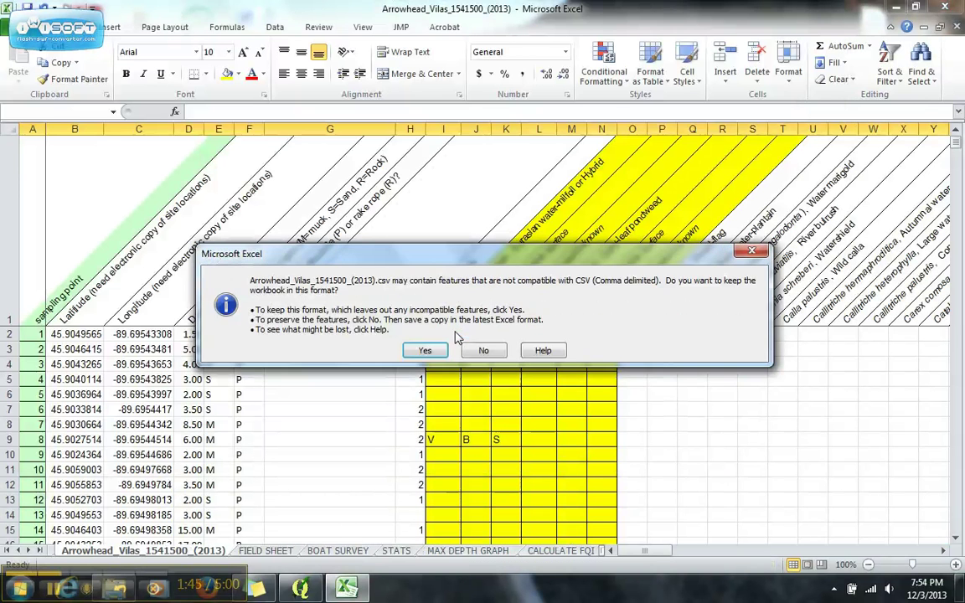
{"action": "left_click", "coordinate": [426, 346]}
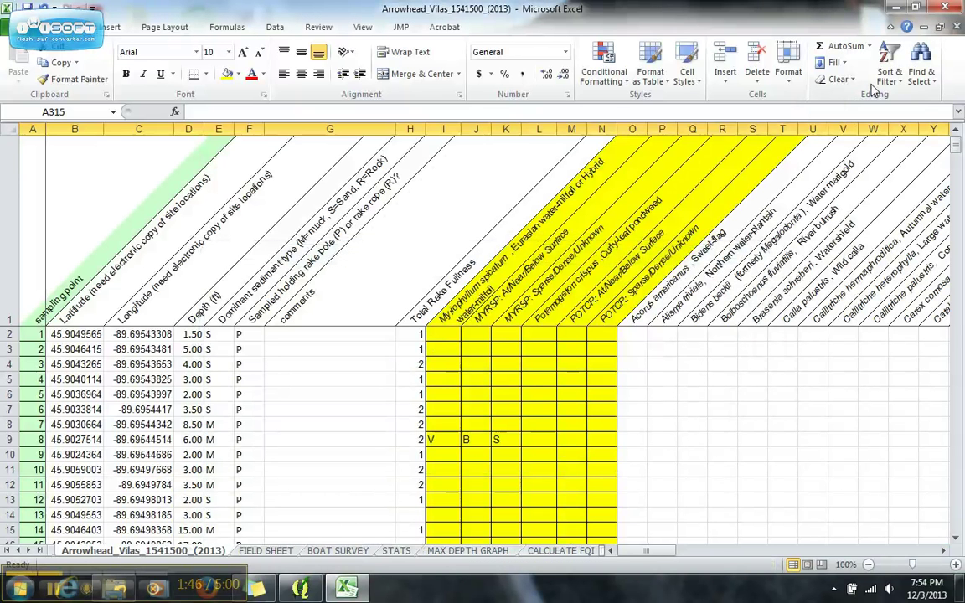
{"action": "left_click", "coordinate": [945, 6]}
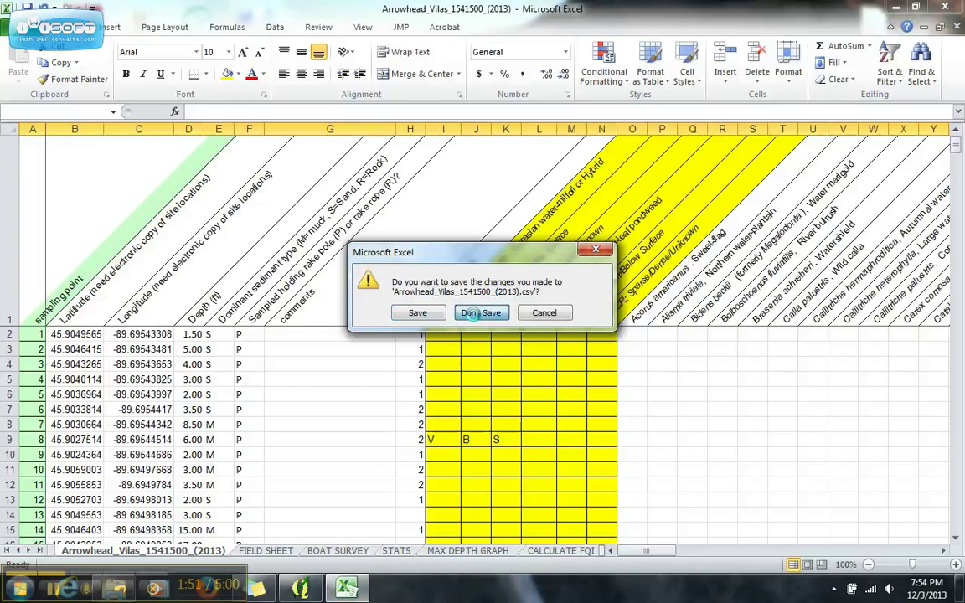
{"action": "left_click", "coordinate": [476, 313]}
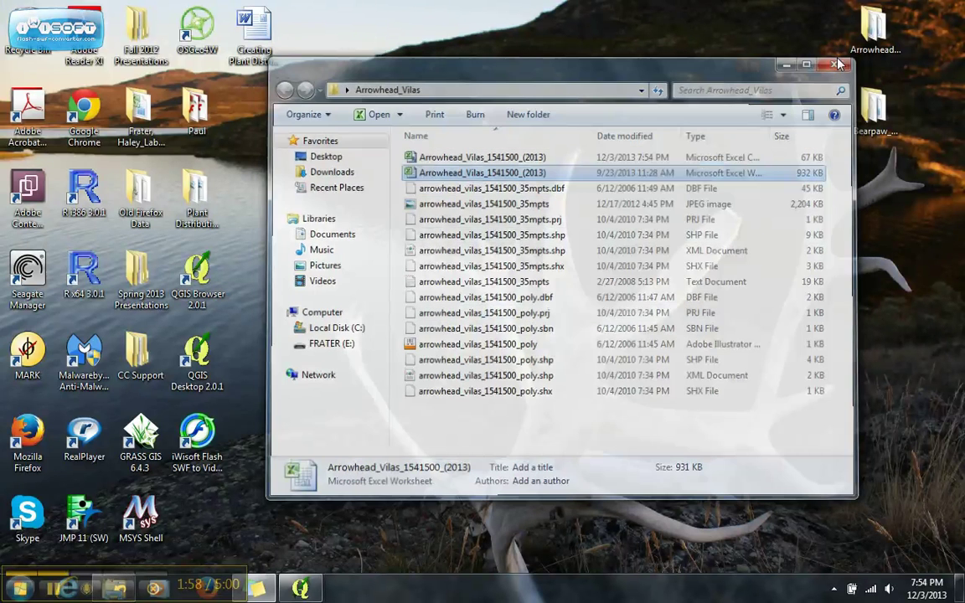
- Add arrowhead_vilas_1541500_poly and arrowhead_vilas_1541500_35mpts shapefiles from the Arrowhead folder as QGIS layers
{"action": "left_click", "coordinate": [839, 62]}
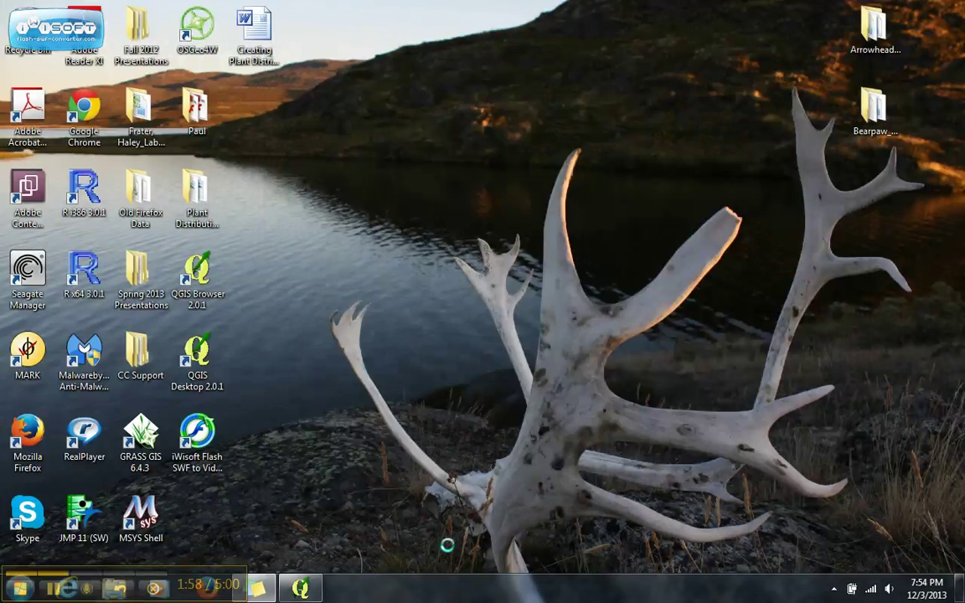
{"action": "left_click", "coordinate": [303, 591]}
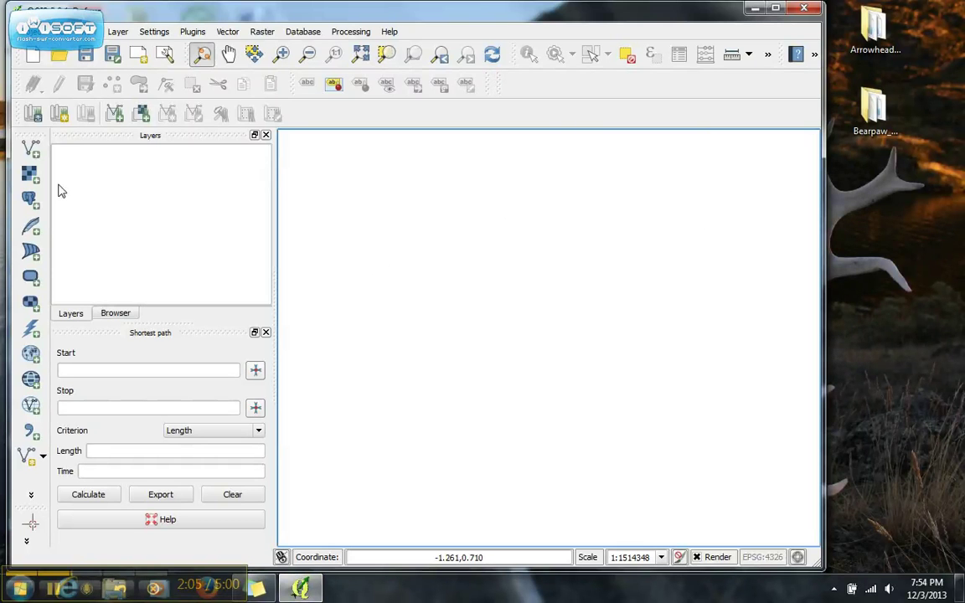
{"action": "double_click", "coordinate": [883, 30]}
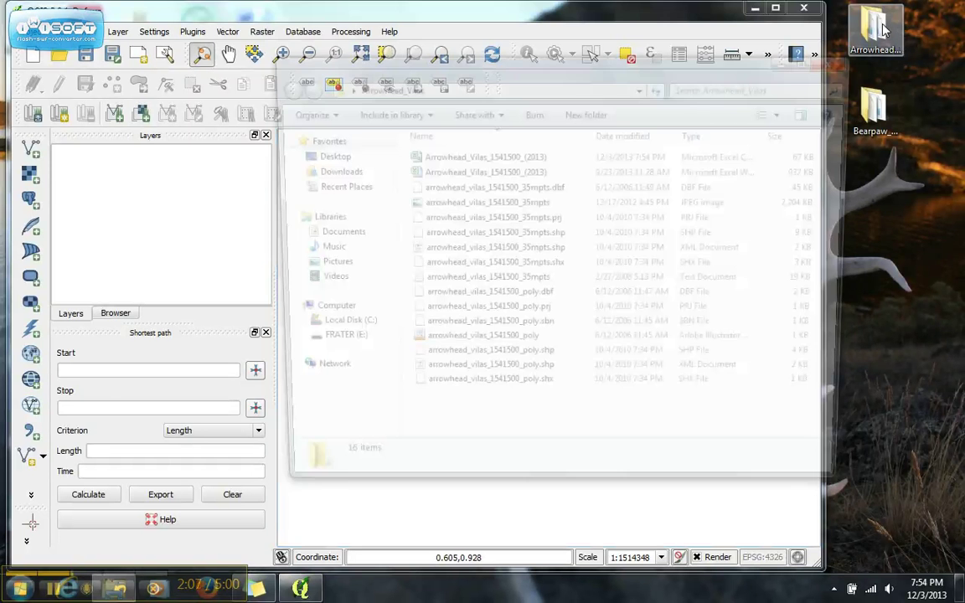
{"action": "left_click_drag", "start_coordinate": [577, 71], "coordinate": [598, 70]}
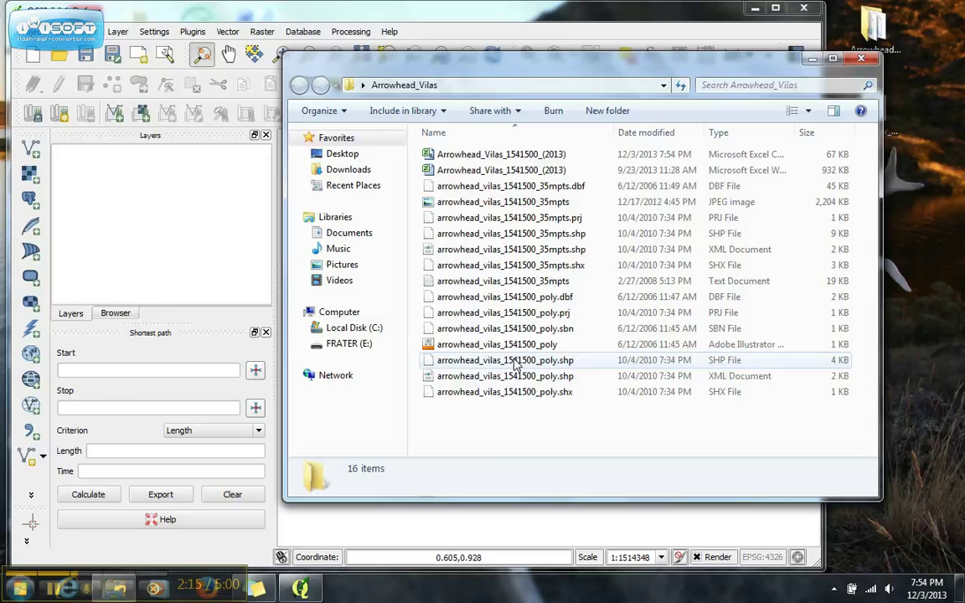
{"action": "mouse_move", "coordinate": [518, 362]}
{"action": "left_mouse_down"}
{"action": "mouse_move", "coordinate": [317, 350]}
{"action": "mouse_move", "coordinate": [127, 134]}
{"action": "mouse_move", "coordinate": [132, 194]}
{"action": "left_mouse_up"}
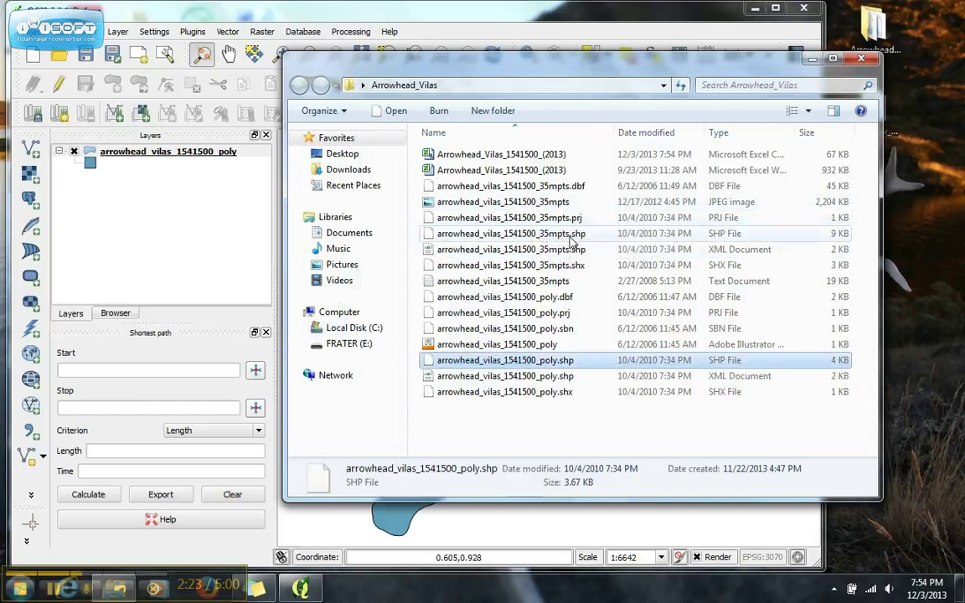
{"action": "left_click_drag", "start_coordinate": [577, 240], "coordinate": [184, 190]}
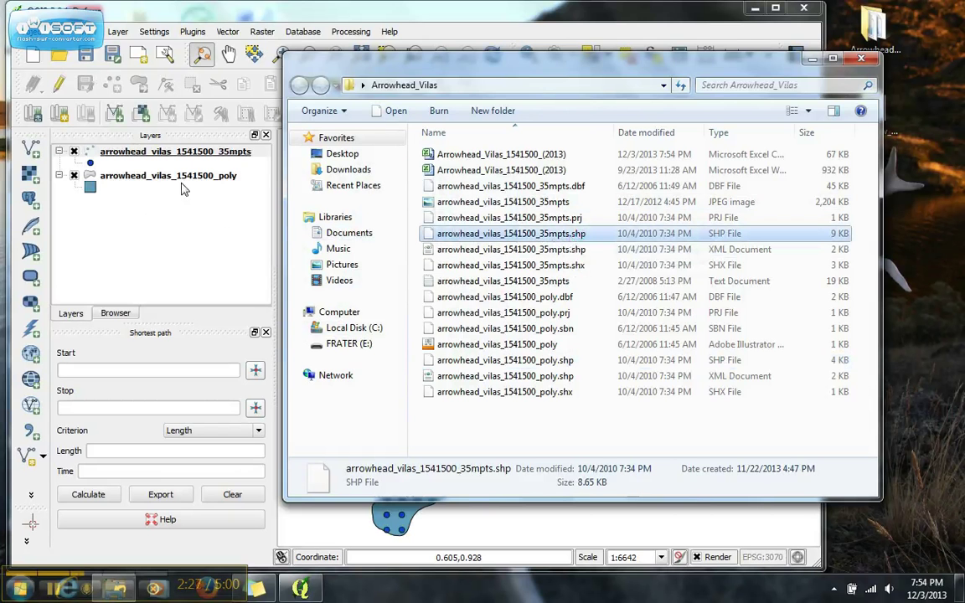
{"action": "left_click", "coordinate": [865, 61]}
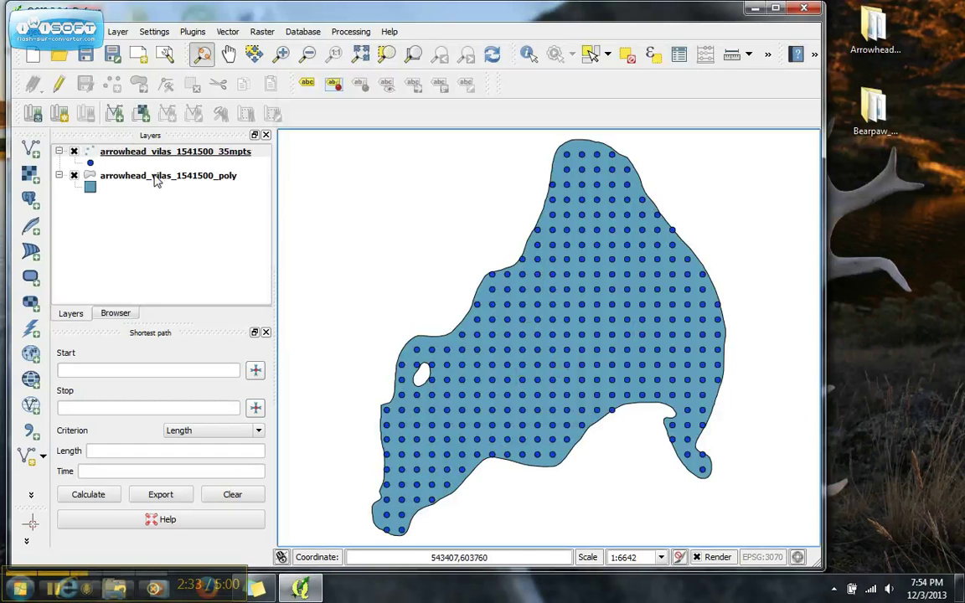
{"action": "left_click", "coordinate": [32, 149]}
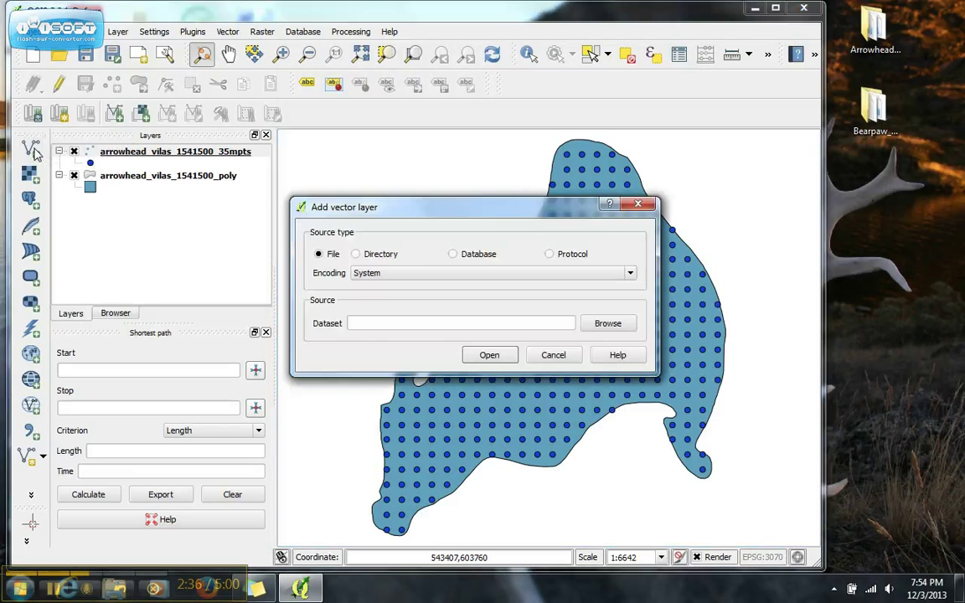
{"action": "left_click", "coordinate": [609, 324]}
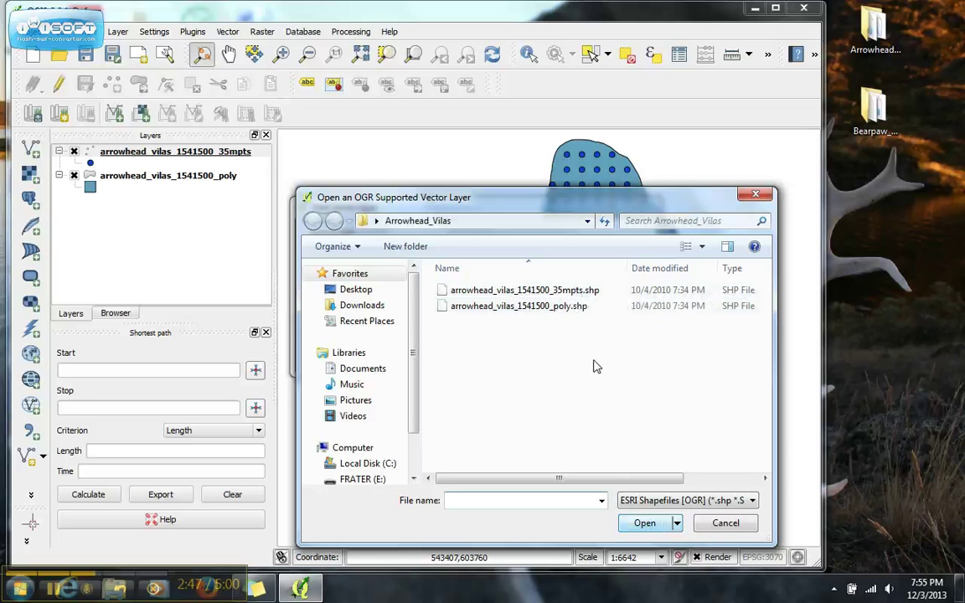
{"action": "left_click", "coordinate": [726, 524]}
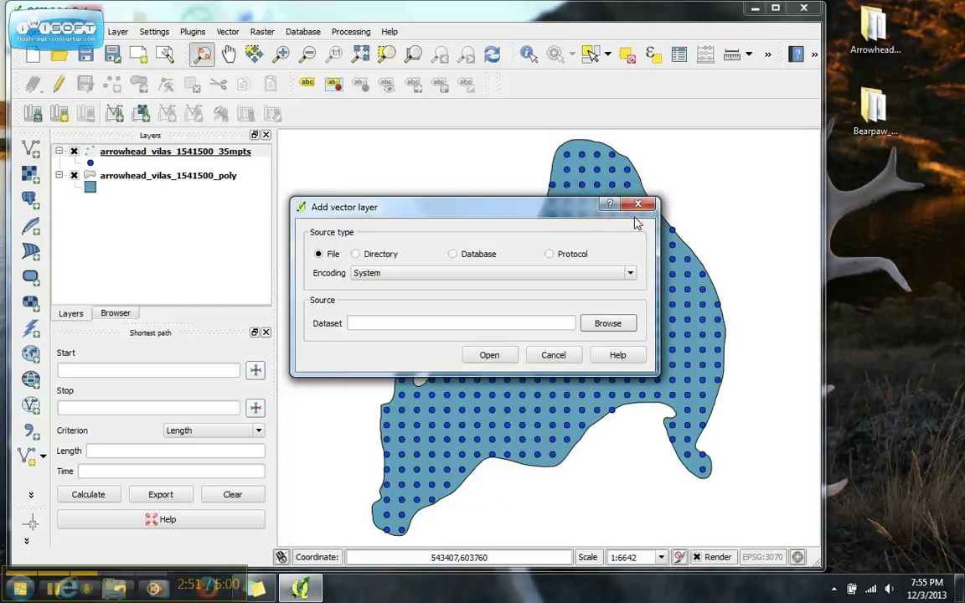
{"action": "left_click", "coordinate": [639, 206]}
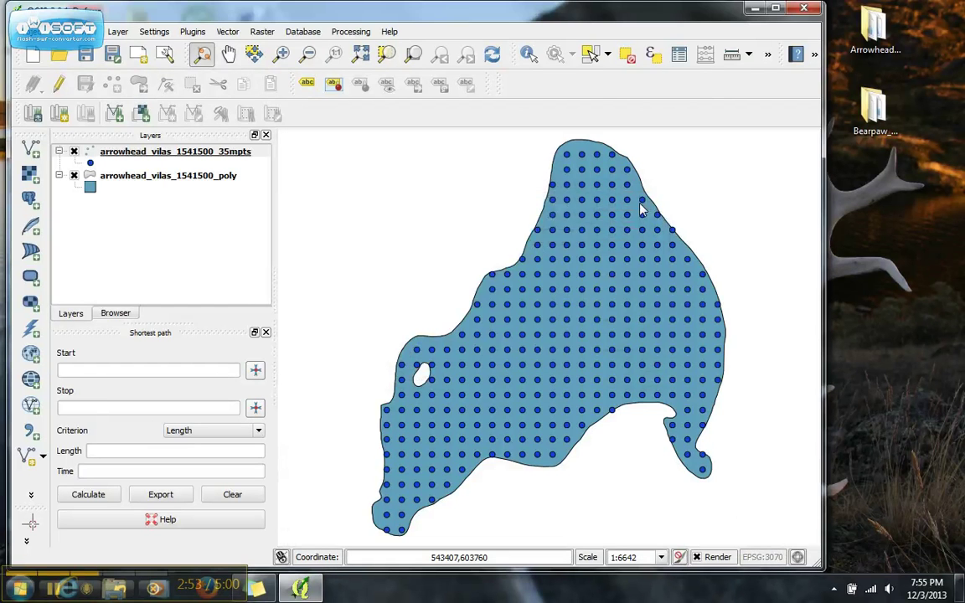
{"action": "left_click", "coordinate": [637, 203]}
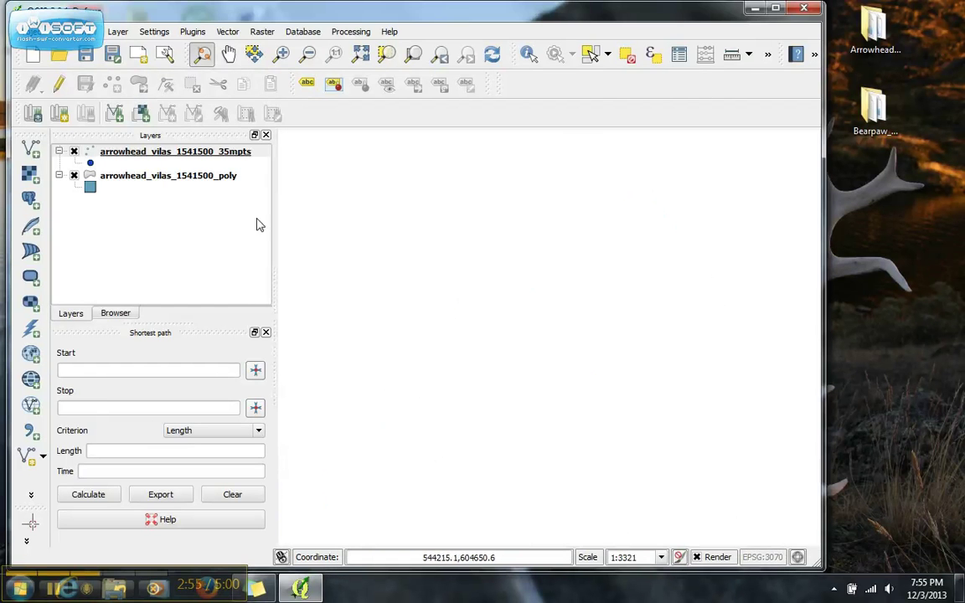
{"action": "left_click", "coordinate": [308, 54]}
{"action": "left_click", "coordinate": [362, 478]}
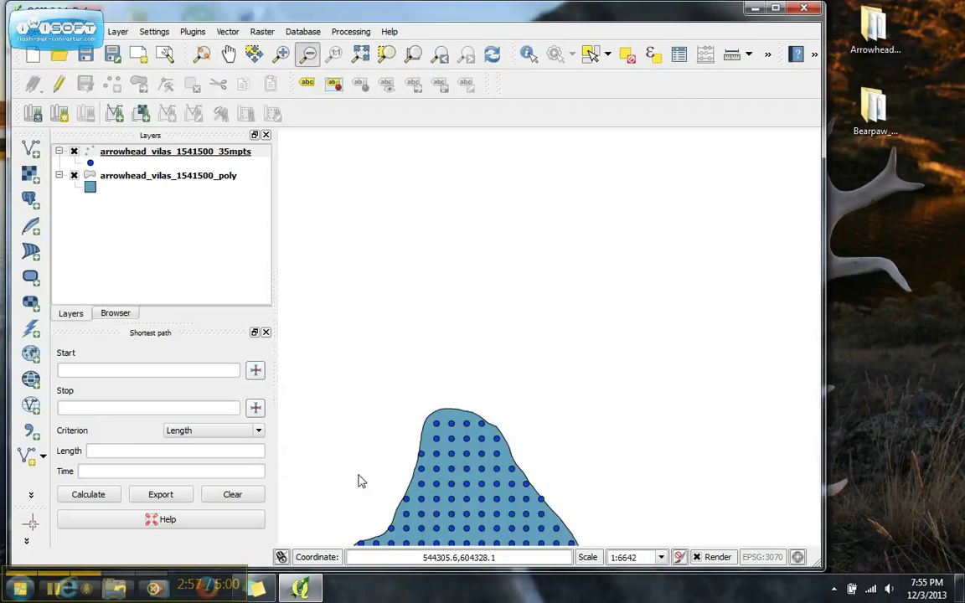
{"action": "left_click", "coordinate": [360, 478]}
{"action": "left_click", "coordinate": [360, 478]}
{"action": "left_click", "coordinate": [282, 55]}
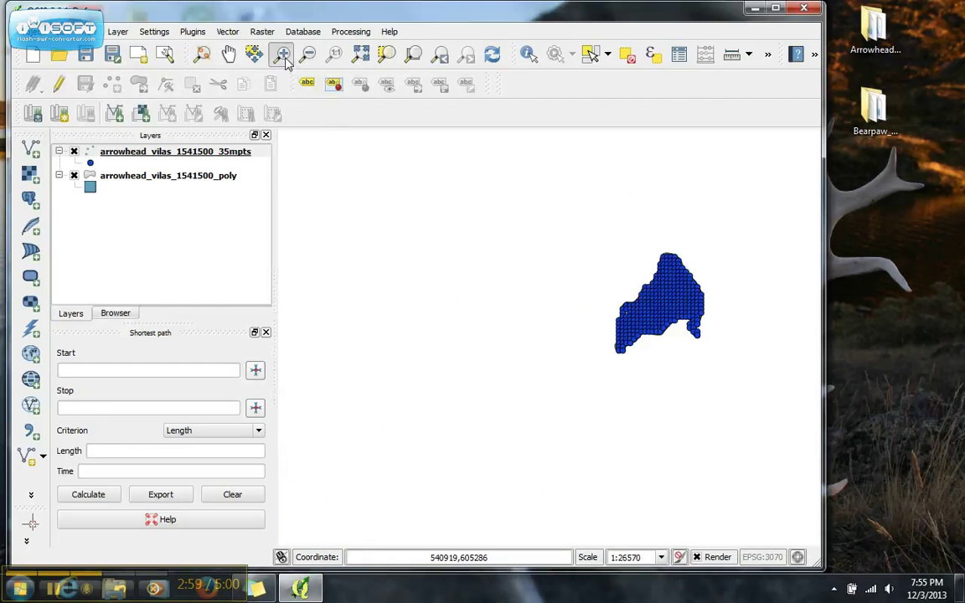
{"action": "left_click", "coordinate": [667, 313]}
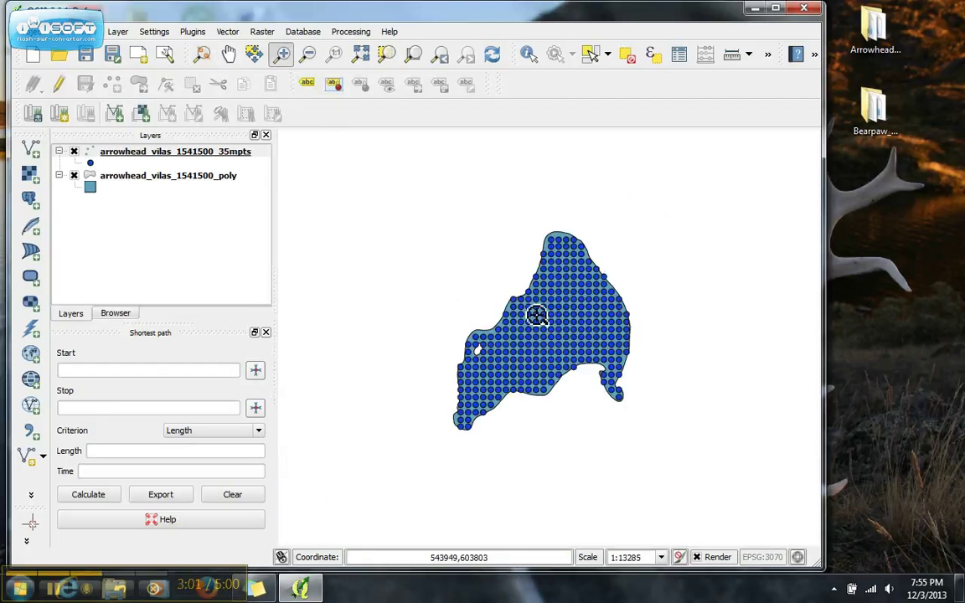
{"action": "left_click", "coordinate": [485, 295]}
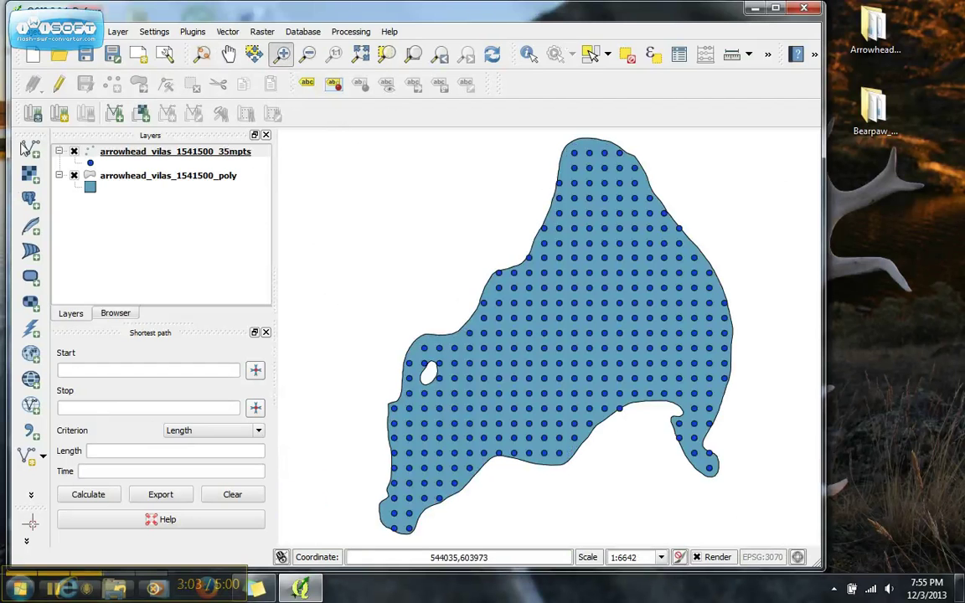
{"action": "right_click", "coordinate": [146, 156]}
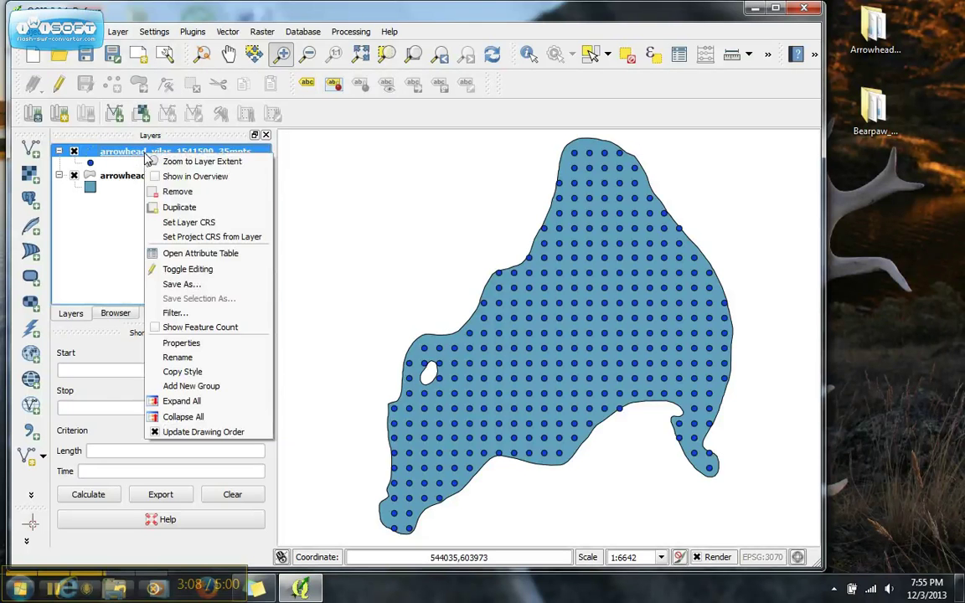
{"action": "left_click", "coordinate": [196, 258]}
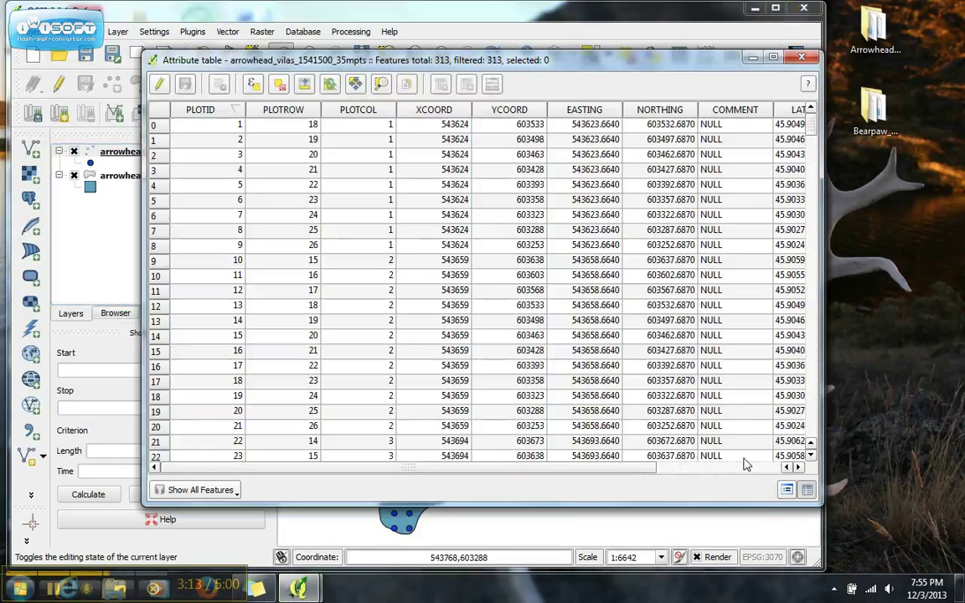
{"action": "left_click", "coordinate": [798, 470]}
{"action": "left_click", "coordinate": [798, 470]}
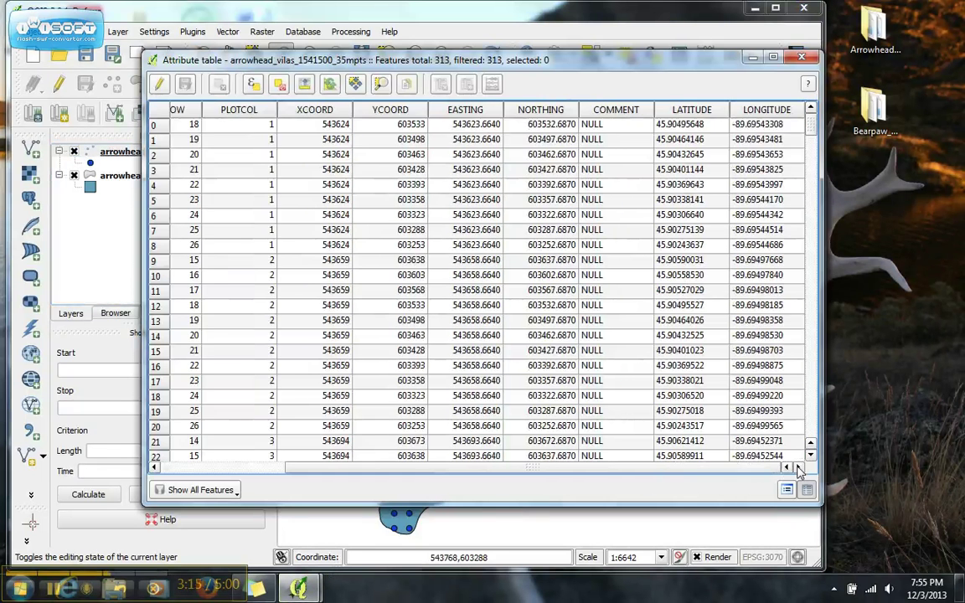
{"action": "left_click_drag", "start_coordinate": [706, 467], "coordinate": [584, 467]}
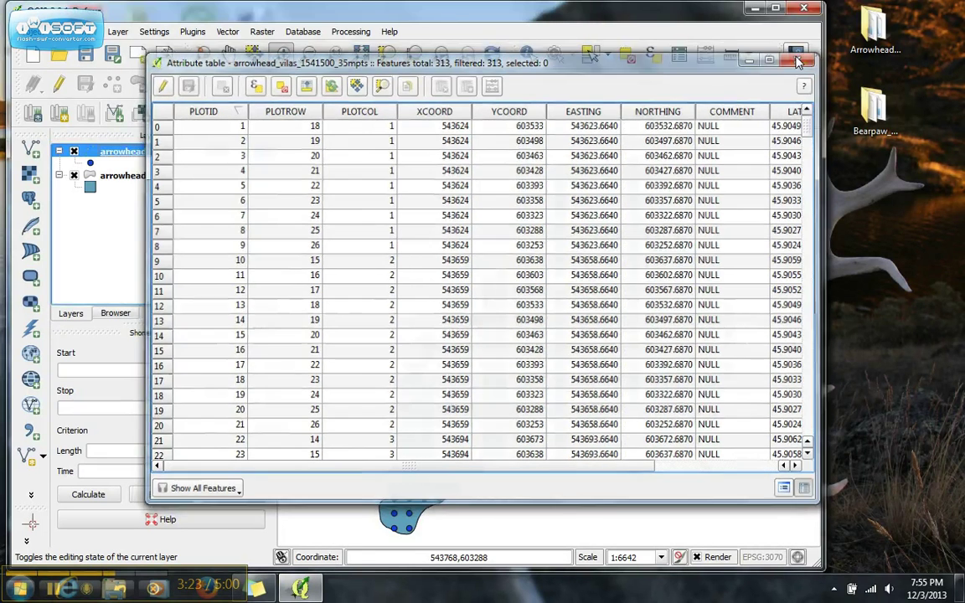
{"action": "left_click", "coordinate": [799, 59]}
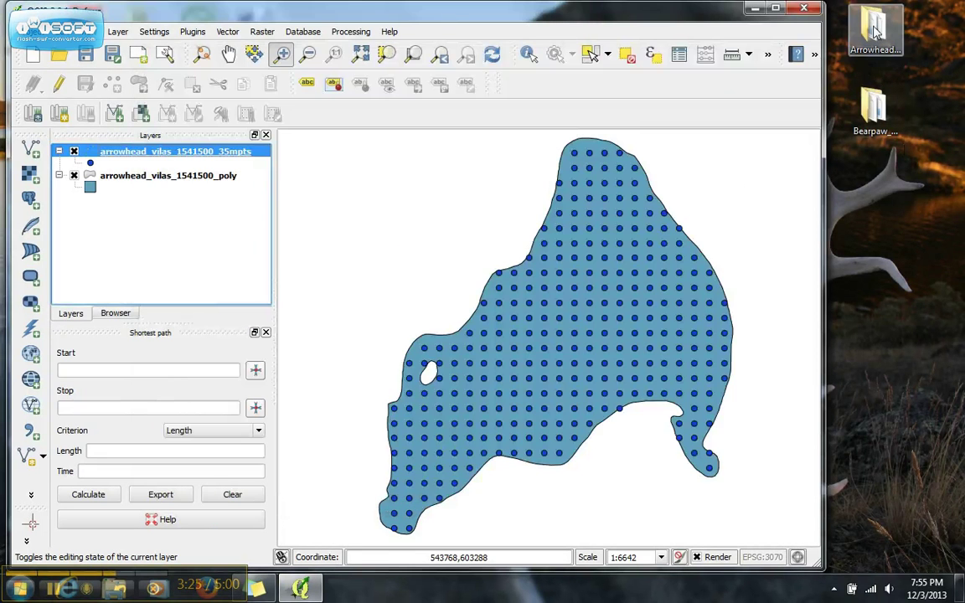
- Drag Arrowhead_Vilas_1541500_(2013).csv from the Arrowhead folder into the QGIS Layers panel
{"action": "double_click", "coordinate": [875, 32]}
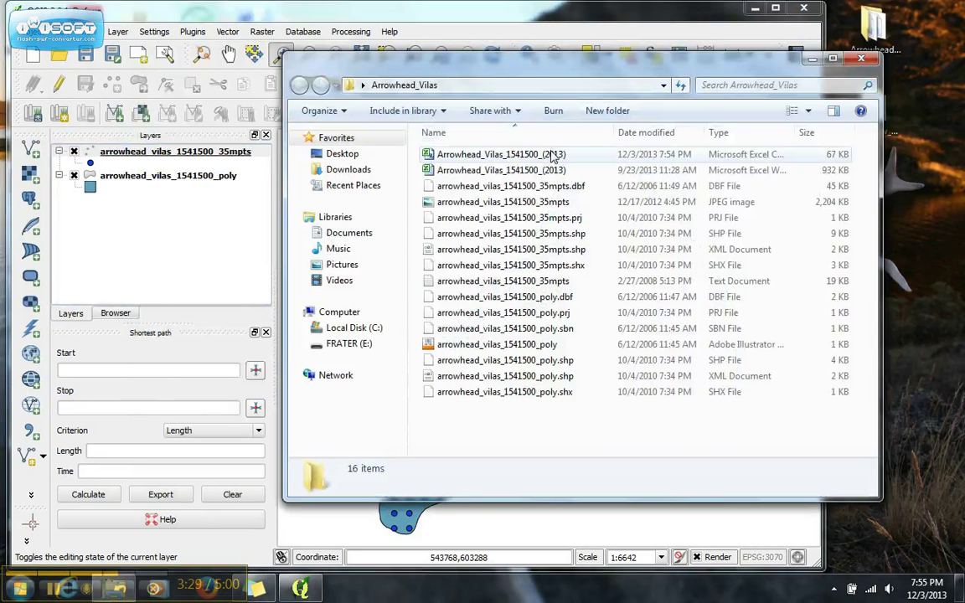
{"action": "left_click", "coordinate": [544, 156]}
{"action": "left_click_drag", "start_coordinate": [285, 230], "coordinate": [147, 191]}
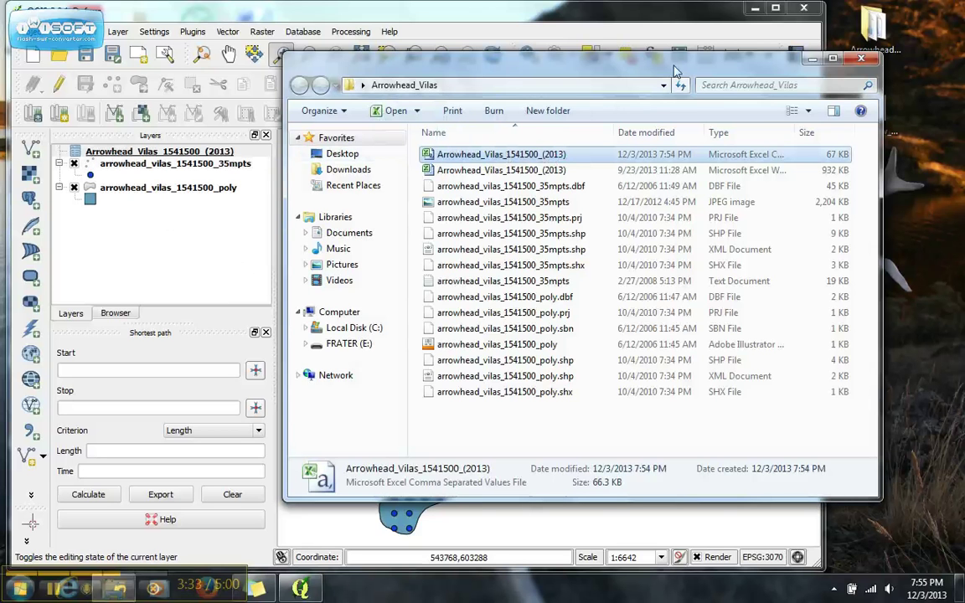
{"action": "left_click", "coordinate": [864, 60]}
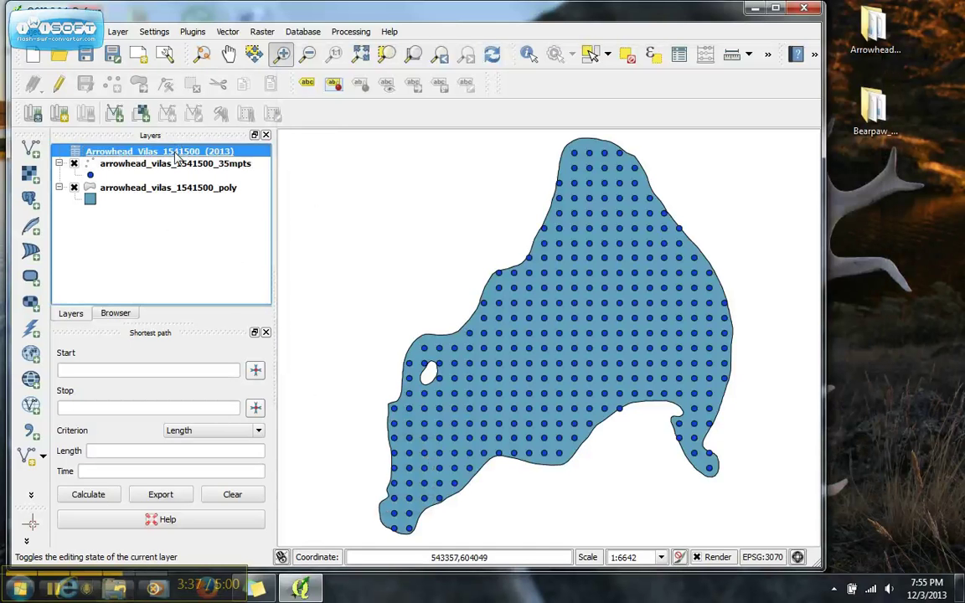
{"action": "left_click", "coordinate": [31, 433]}
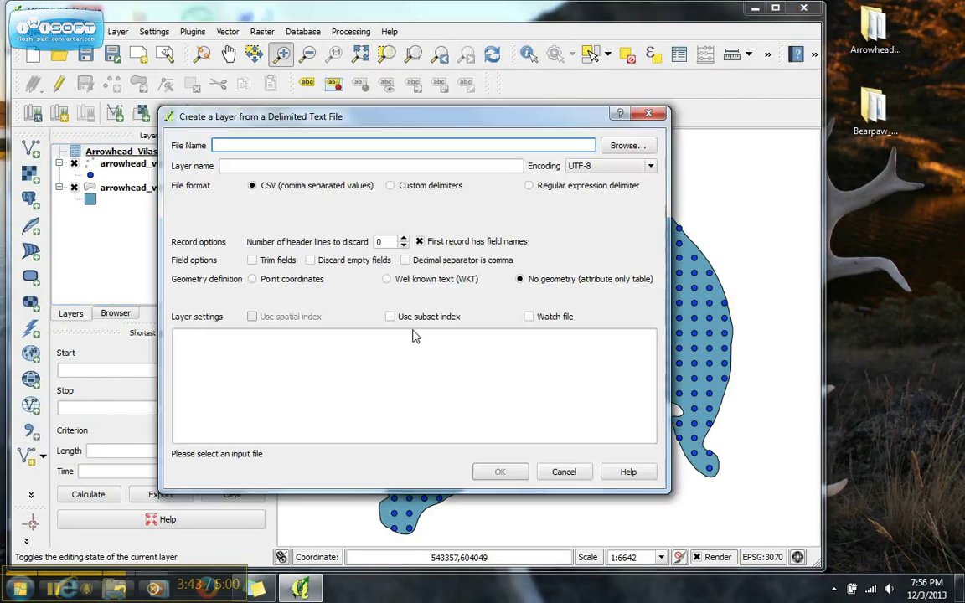
{"action": "left_click", "coordinate": [628, 146]}
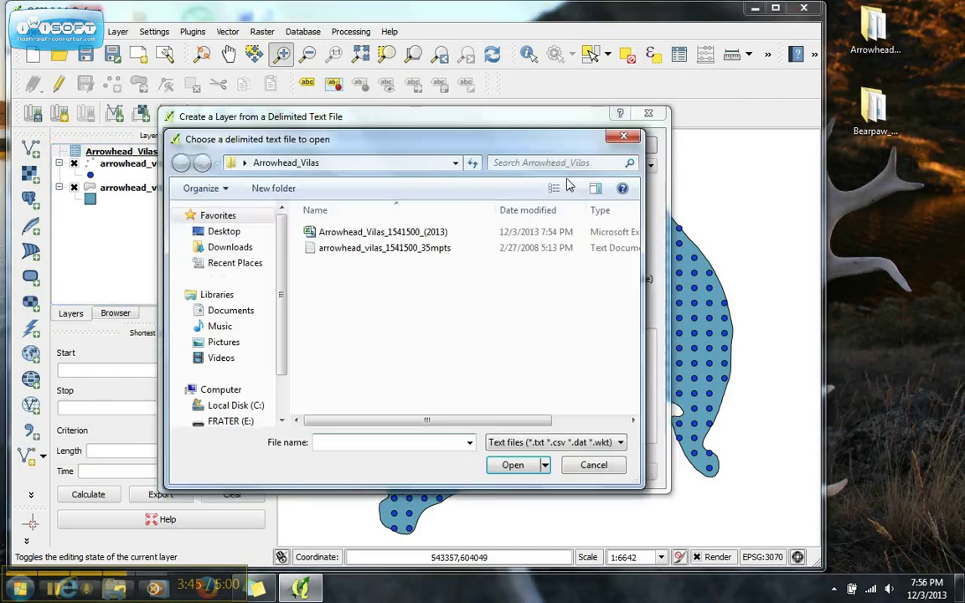
{"action": "double_click", "coordinate": [397, 234]}
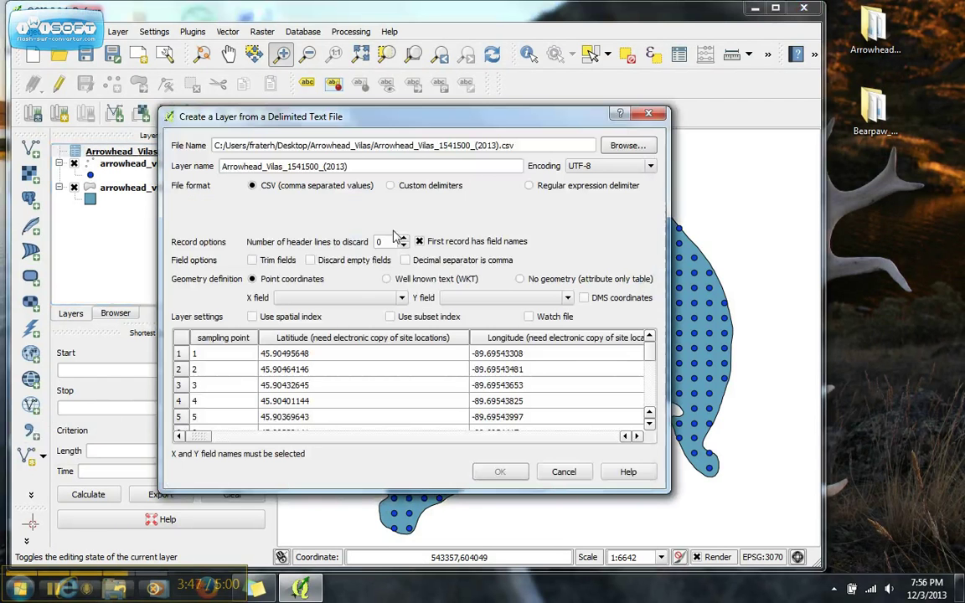
{"action": "left_click", "coordinate": [519, 279]}
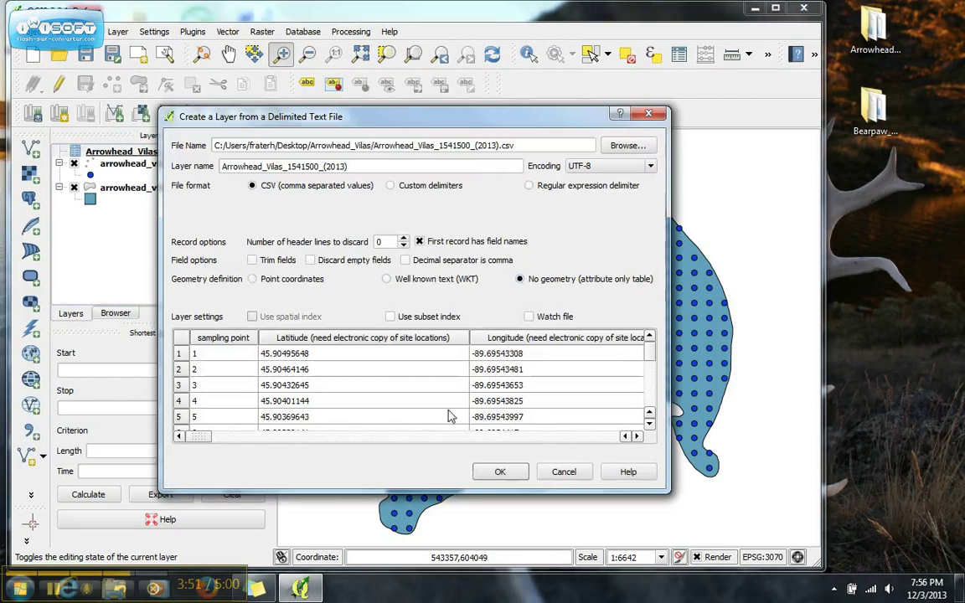
{"action": "left_click", "coordinate": [589, 473]}
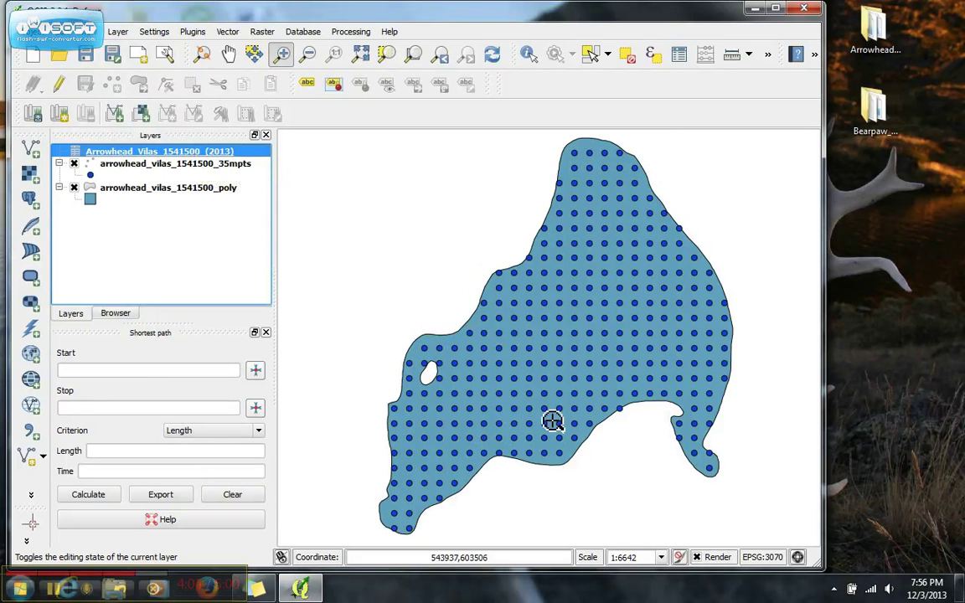
- Add a join from the 35mpts layer to Arrowhead_Vilas_1541500_(2013) on sampling point = PLOTID
{"action": "double_click", "coordinate": [178, 165]}
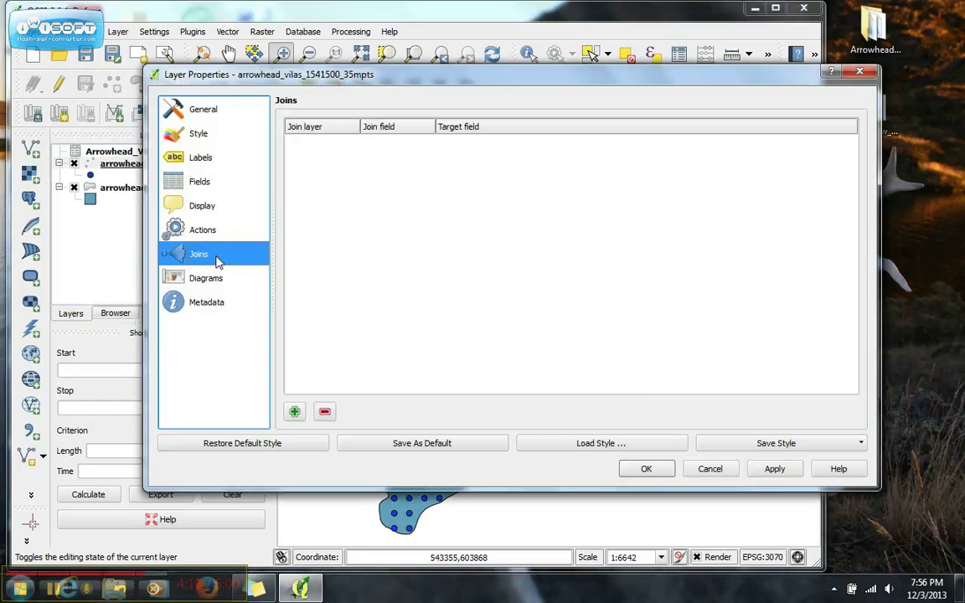
{"action": "left_click", "coordinate": [294, 412]}
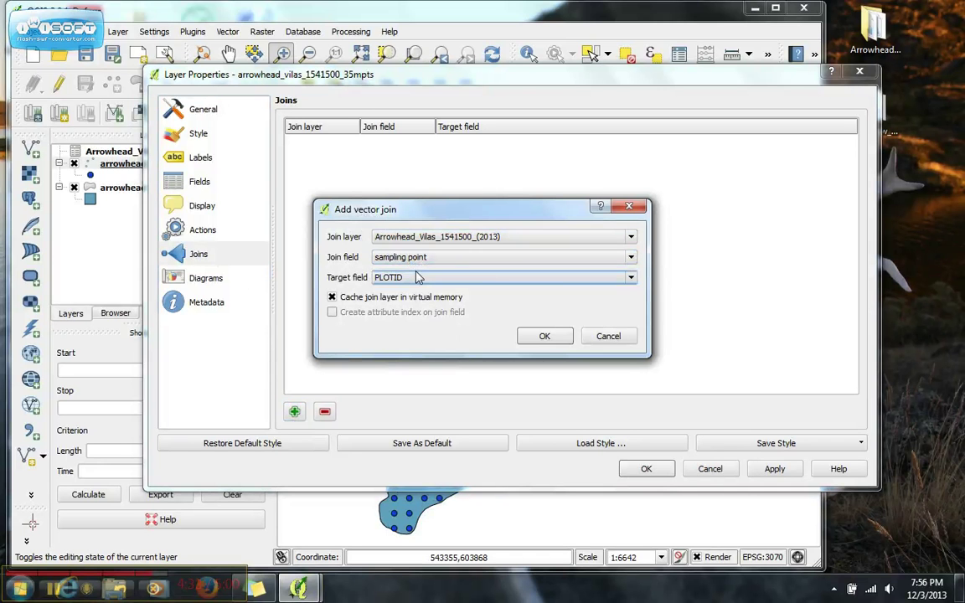
{"action": "left_click", "coordinate": [532, 343]}
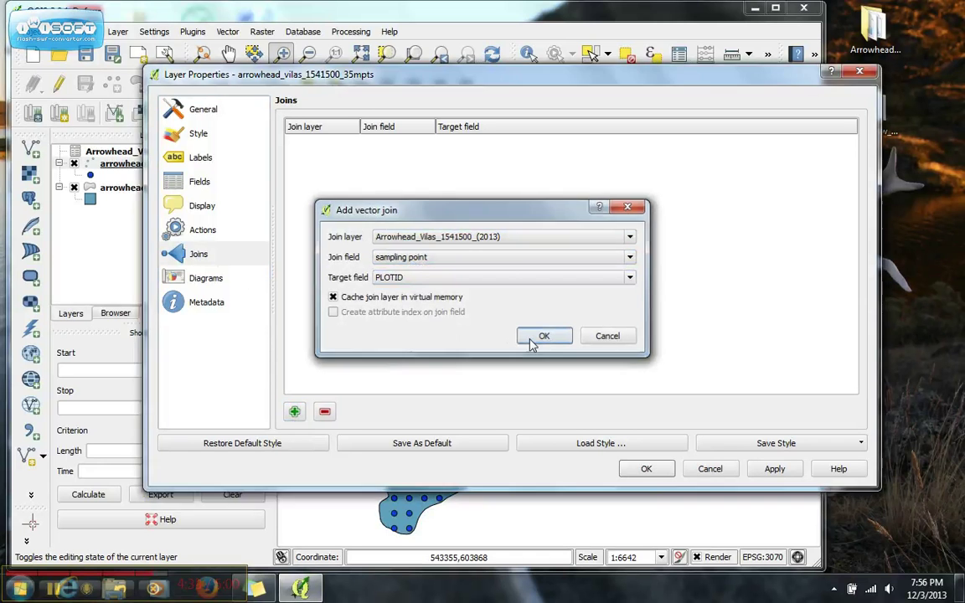
{"action": "left_click", "coordinate": [639, 471]}
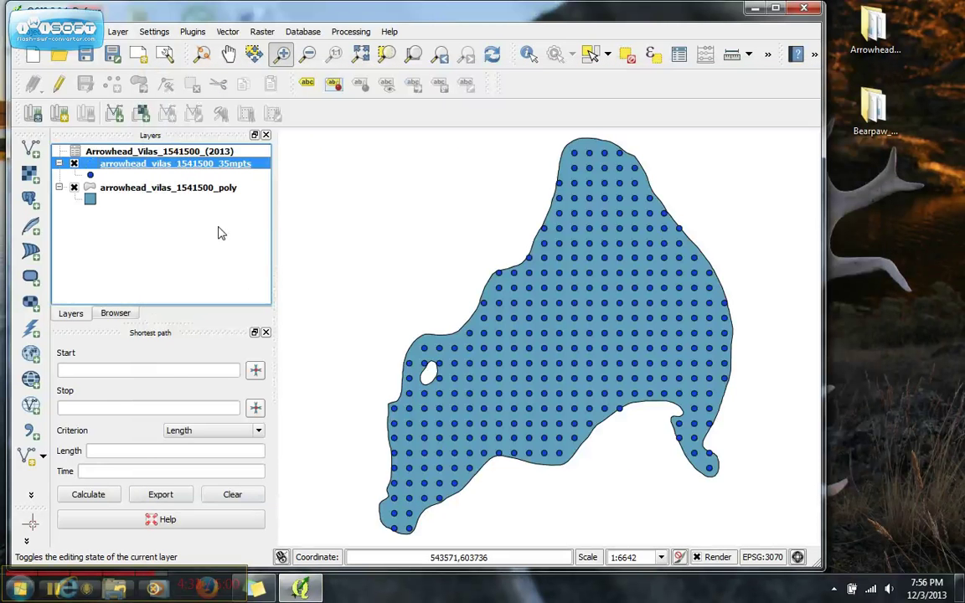
{"action": "right_click", "coordinate": [172, 170]}
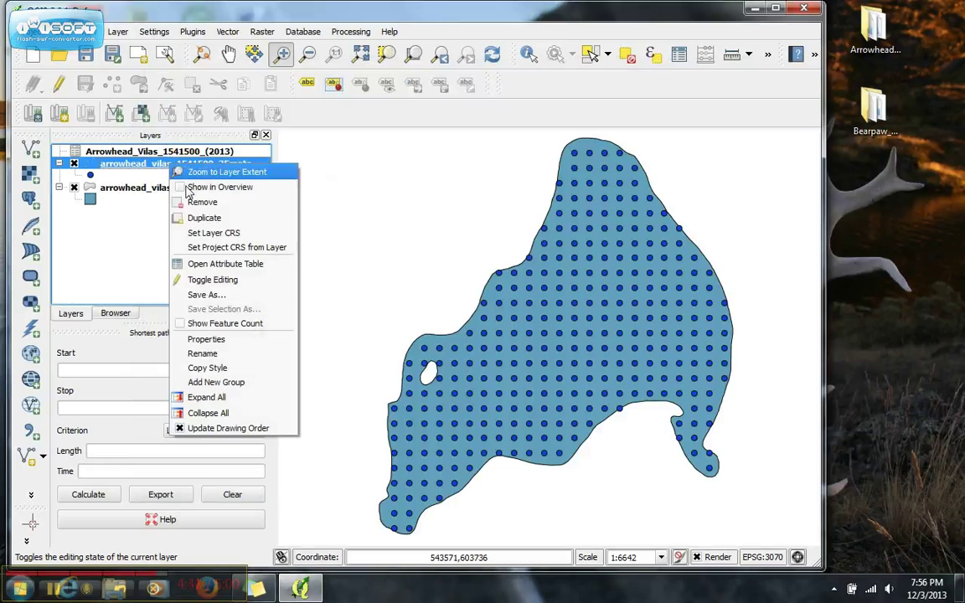
{"action": "left_click", "coordinate": [201, 268]}
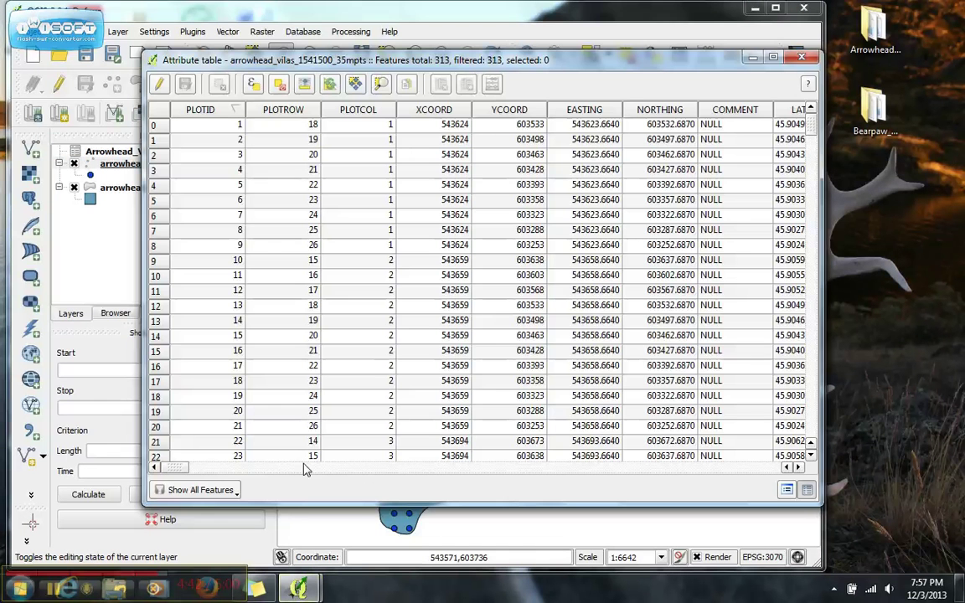
{"action": "mouse_move", "coordinate": [184, 473]}
{"action": "left_mouse_down"}
{"action": "mouse_move", "coordinate": [275, 473]}
{"action": "mouse_move", "coordinate": [186, 479]}
{"action": "left_mouse_up"}
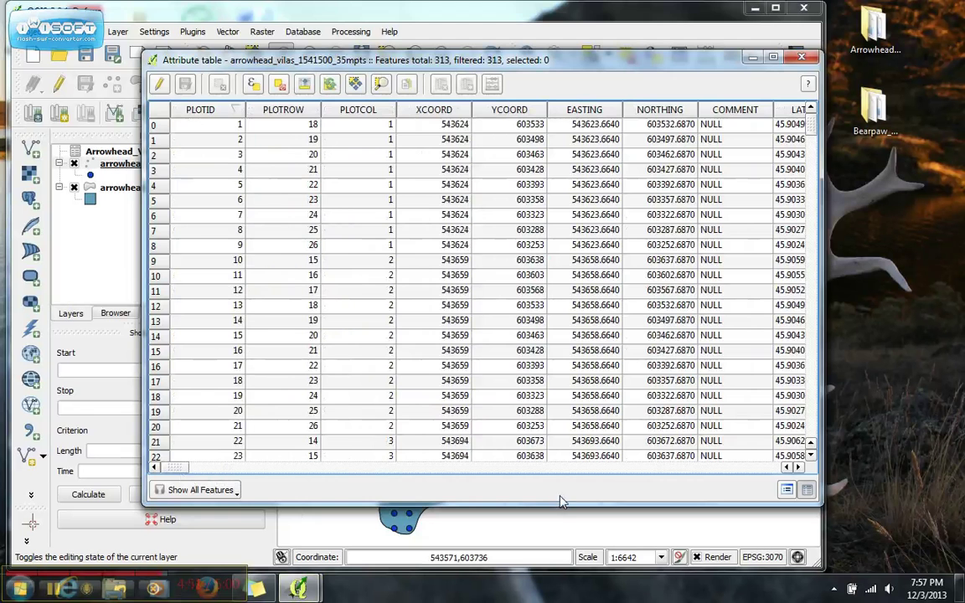
{"action": "left_click", "coordinate": [801, 59]}
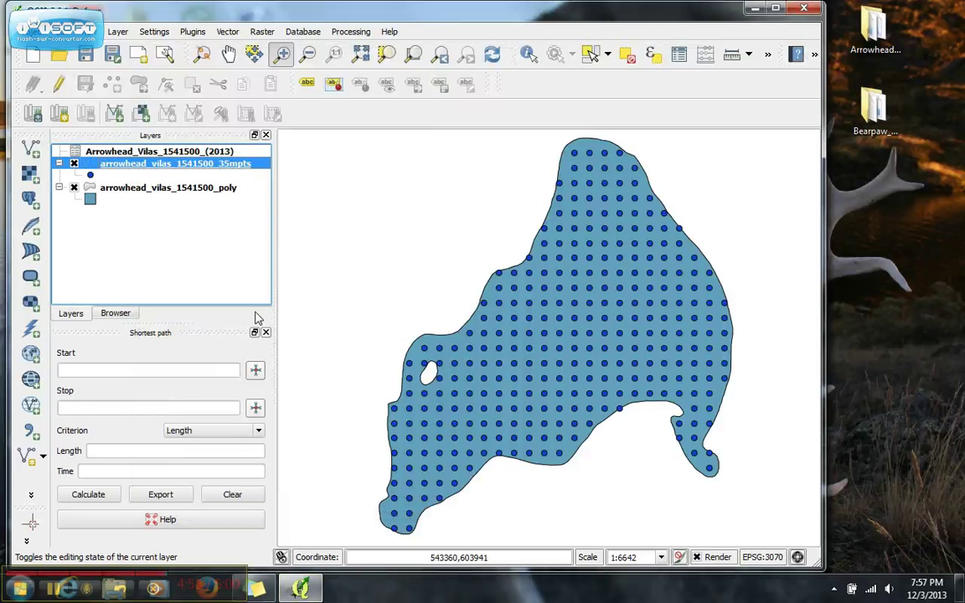